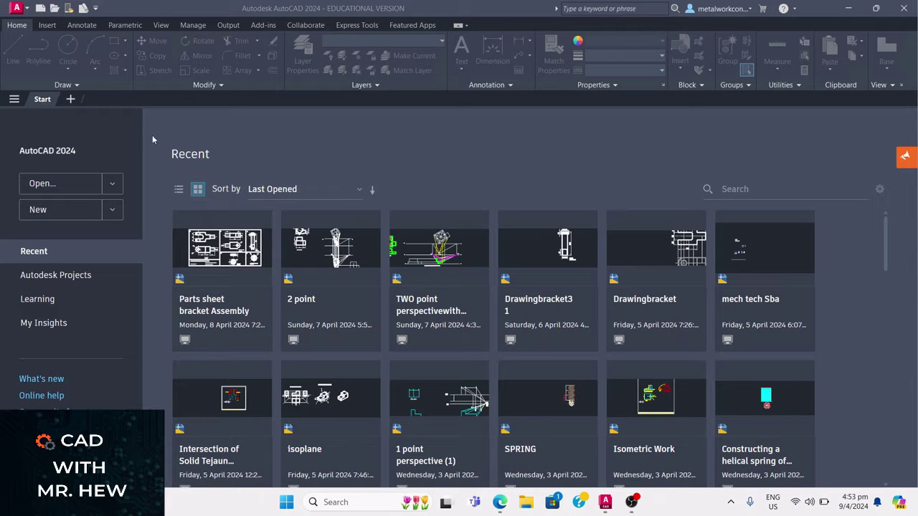
- Create blank Drawing1, switch between it and Start, and scroll the Recent drawings grid
left_click(71, 100)
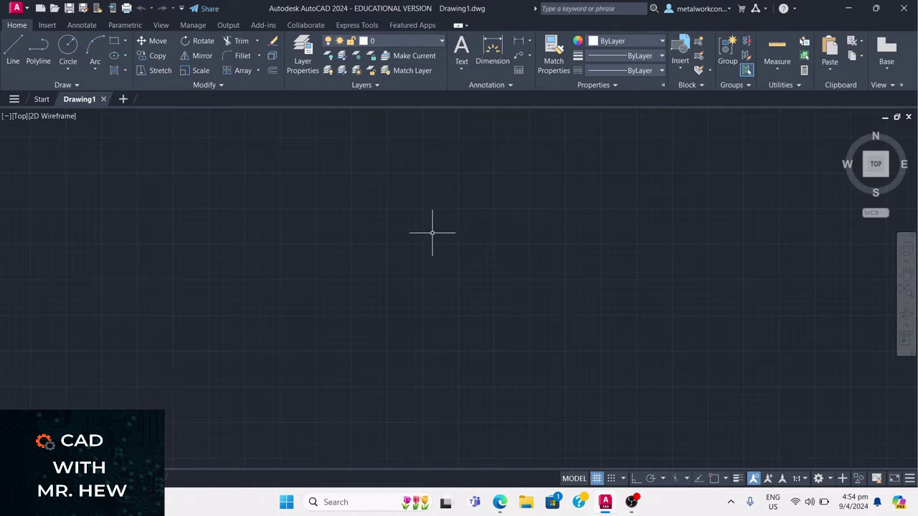
left_click(40, 99)
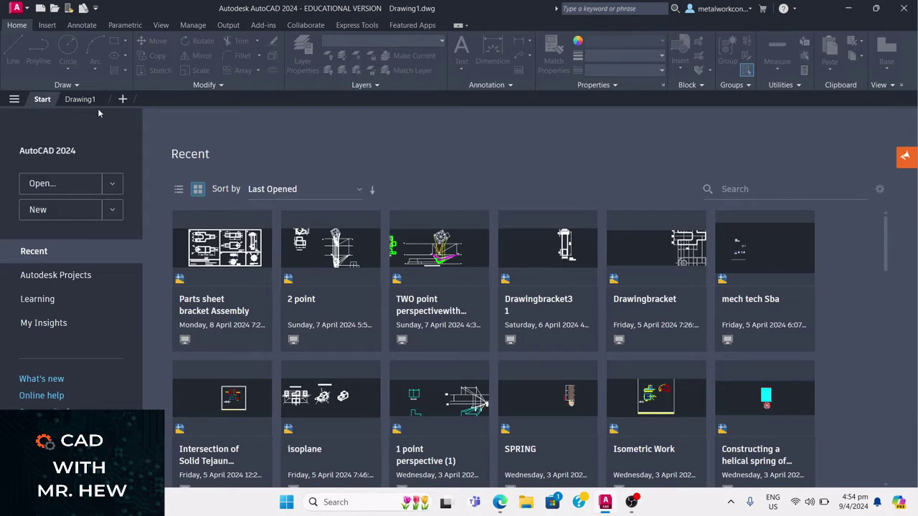
left_click(81, 99)
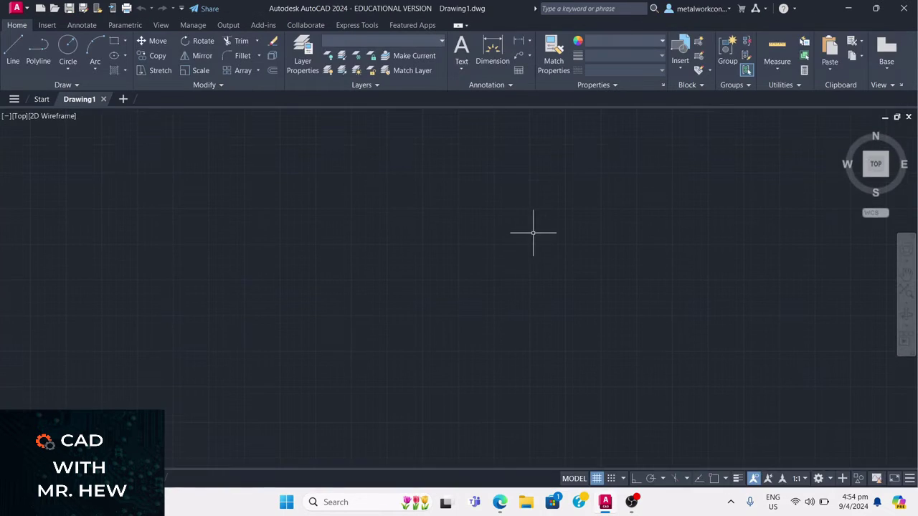
left_click(42, 100)
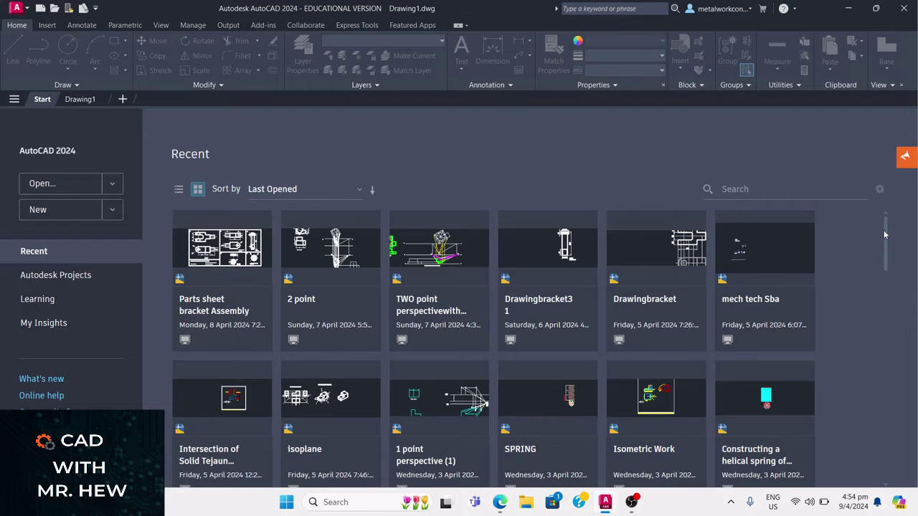
mouse_move(887, 236)
left_mouse_down()
mouse_move(894, 297)
mouse_move(895, 226)
left_mouse_up()
left_click(360, 192)
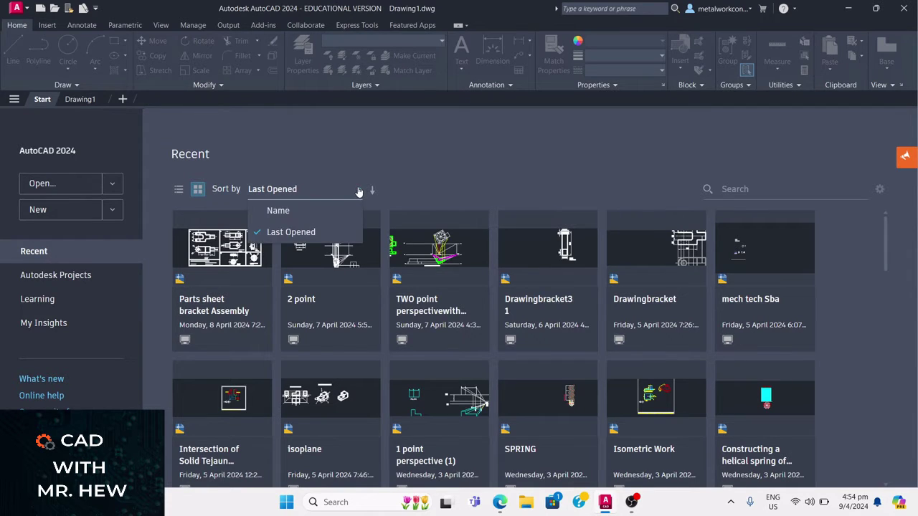
left_click(283, 213)
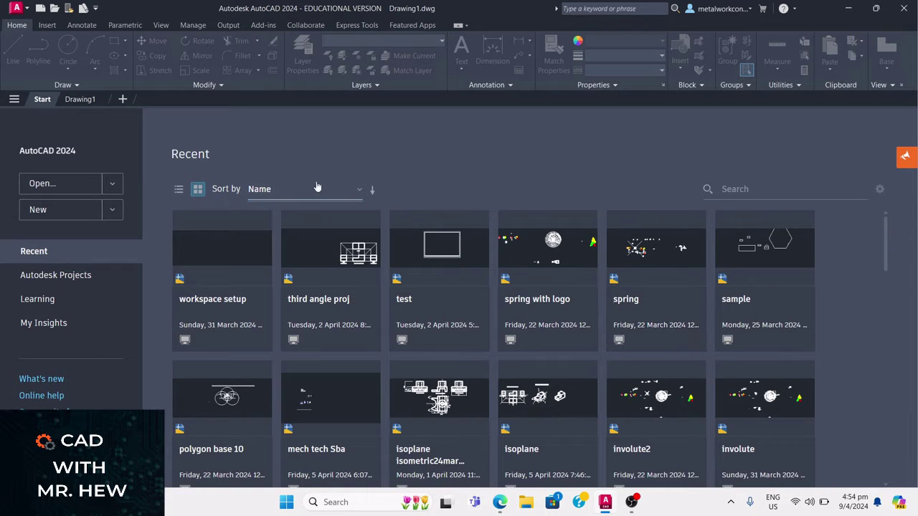
left_click(358, 192)
left_click(301, 231)
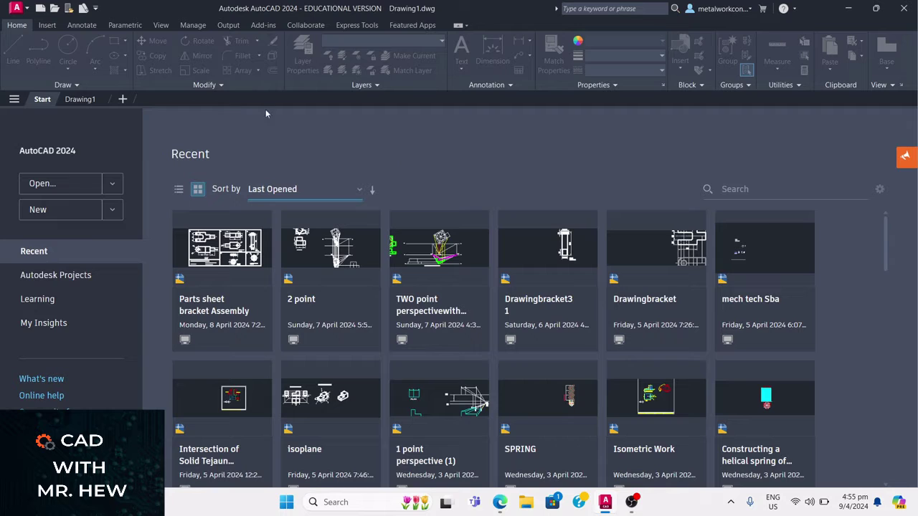
left_click(55, 9)
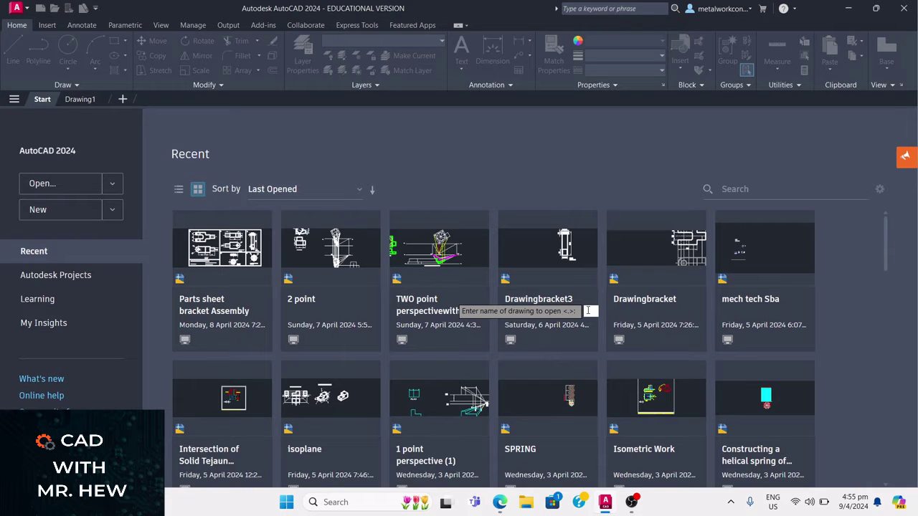
type("helix")
key("Return")
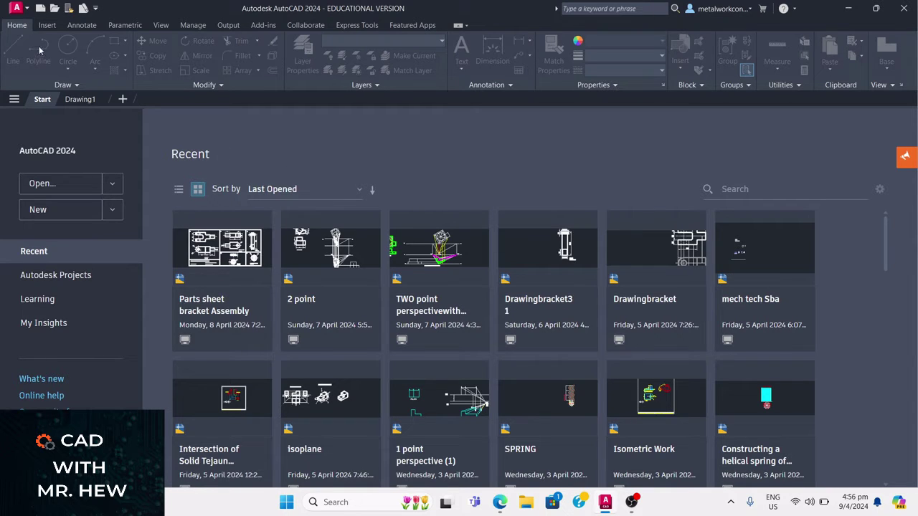
- Scroll the Application Menu's Recent Documents list, previewing several drawings
left_click(18, 9)
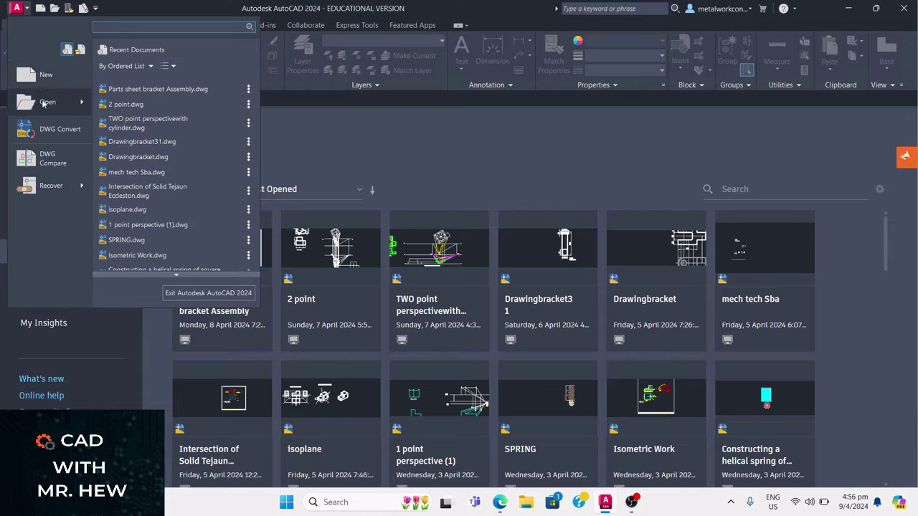
mouse_move(45, 105)
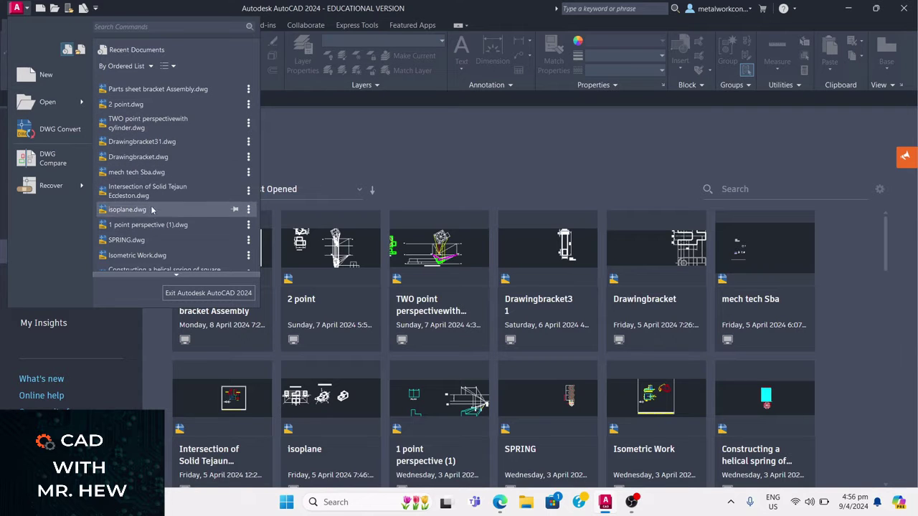
scroll(152, 247, "down", 3)
scroll(152, 251, "down", 10)
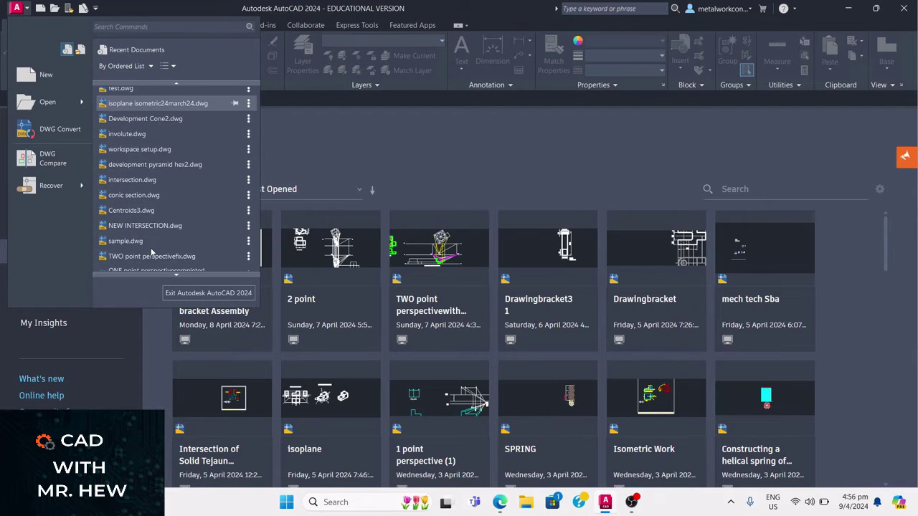
scroll(152, 249, "down", 3)
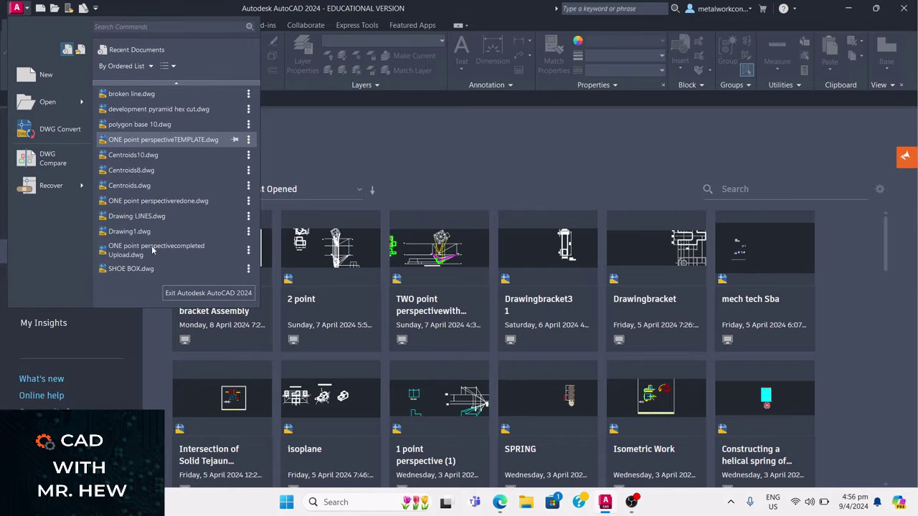
mouse_move(152, 271)
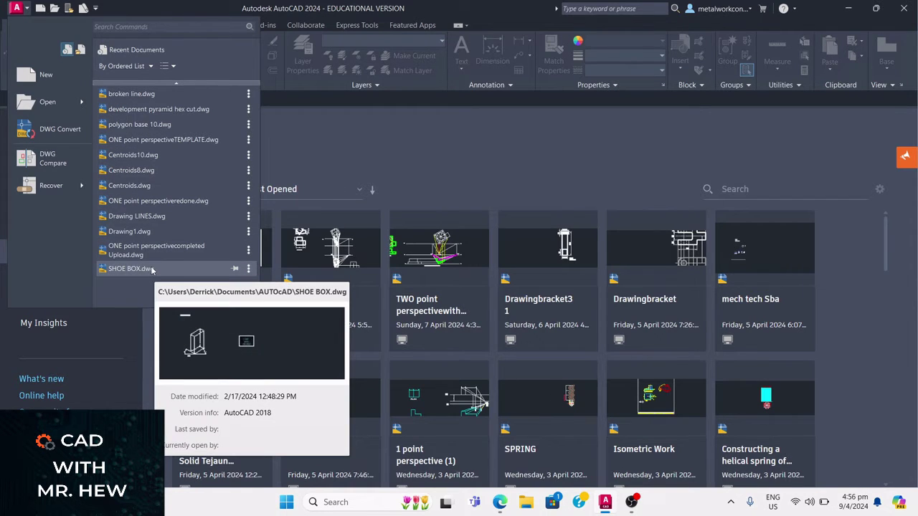
scroll(151, 266, "down", 8)
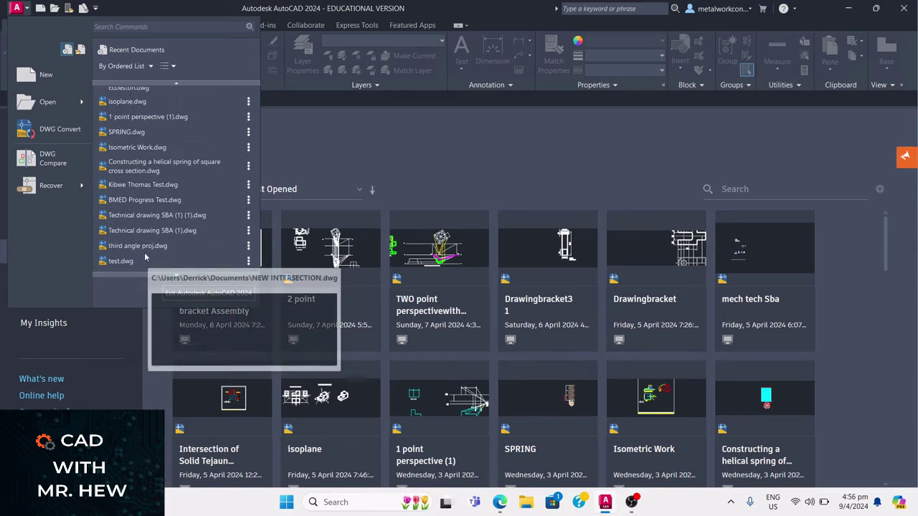
scroll(145, 257, "up", 8)
mouse_move(148, 92)
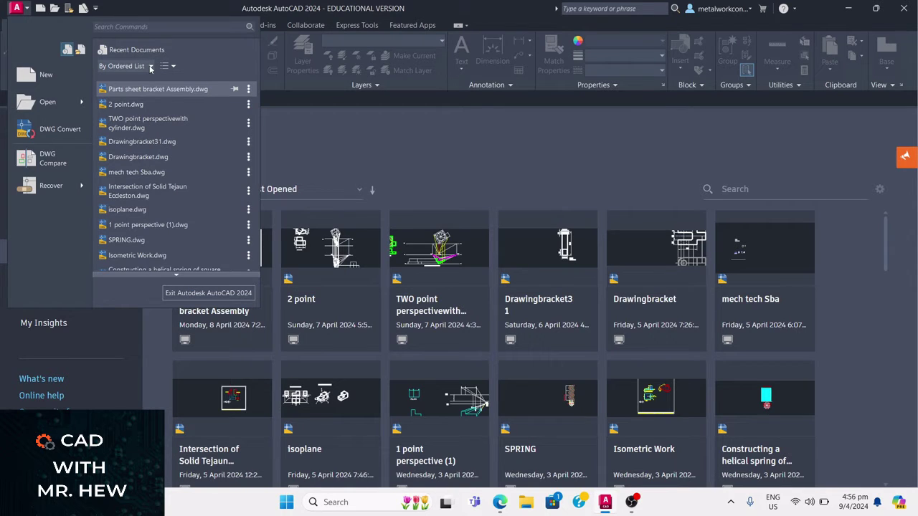
- Try the Large Icons and Small Images views for Recent Documents, then return to Small Icons
left_click(173, 66)
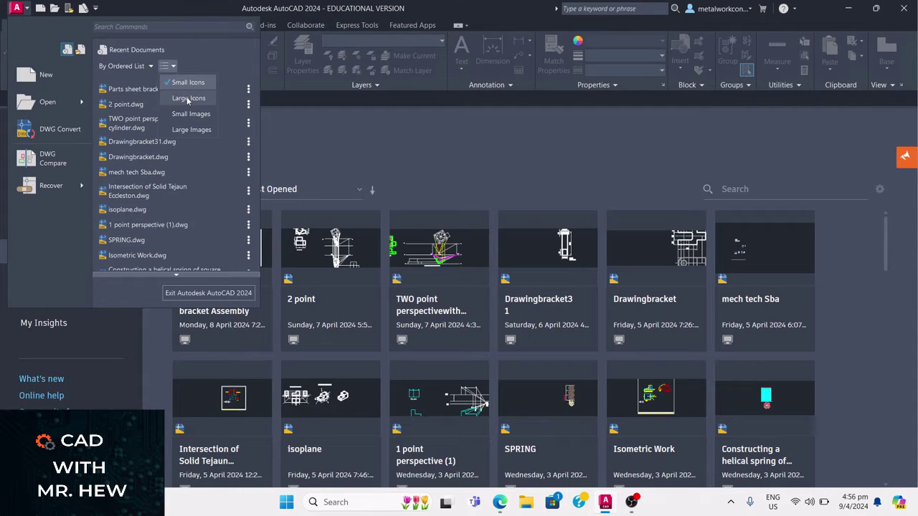
left_click(188, 98)
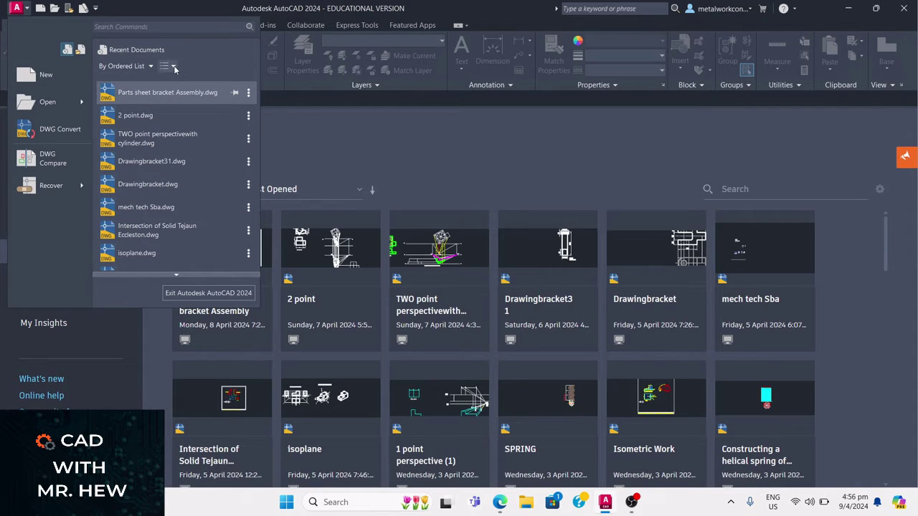
left_click(169, 65)
left_click(189, 114)
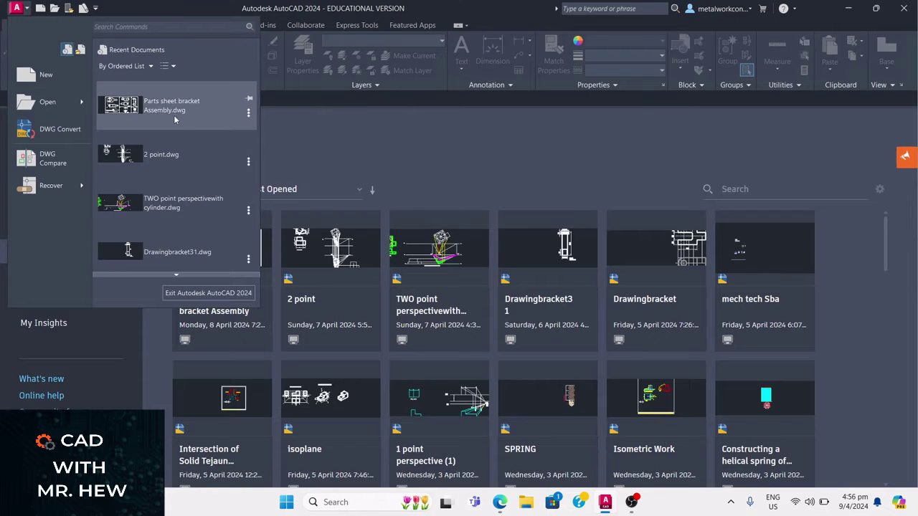
scroll(132, 244, "down", 1)
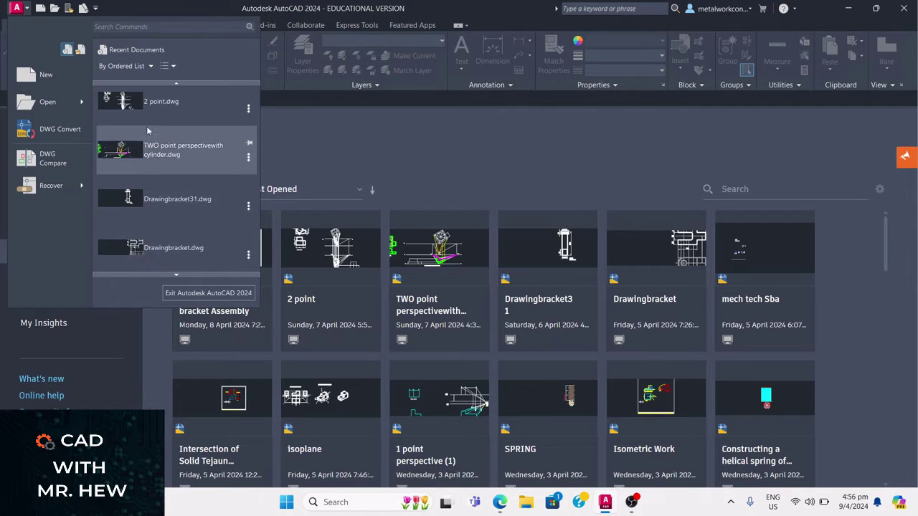
left_click(169, 66)
left_click(174, 81)
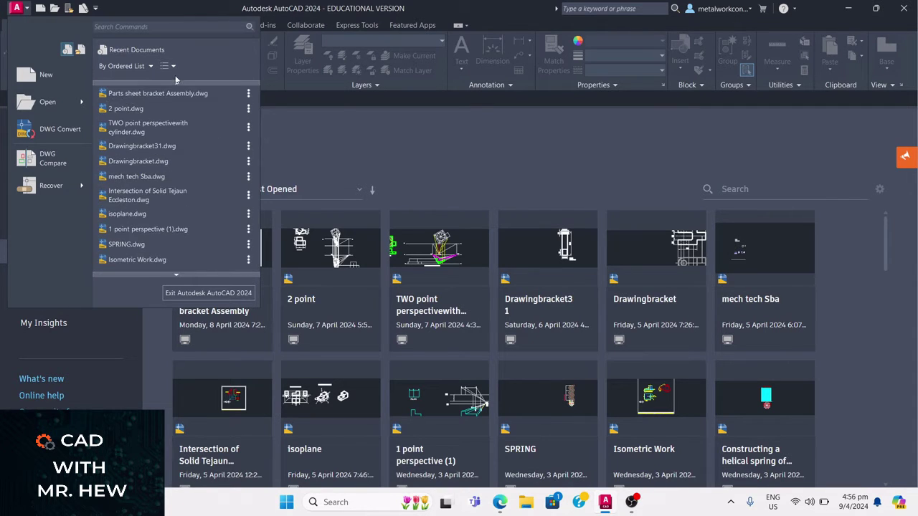
- Sort the recent documents By Access Date, then By Size, and finally By Type
left_click(151, 66)
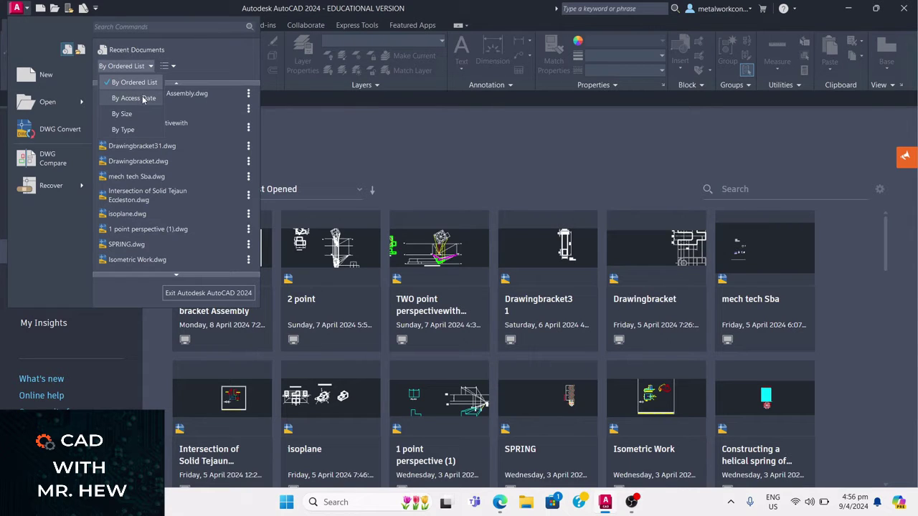
left_click(143, 98)
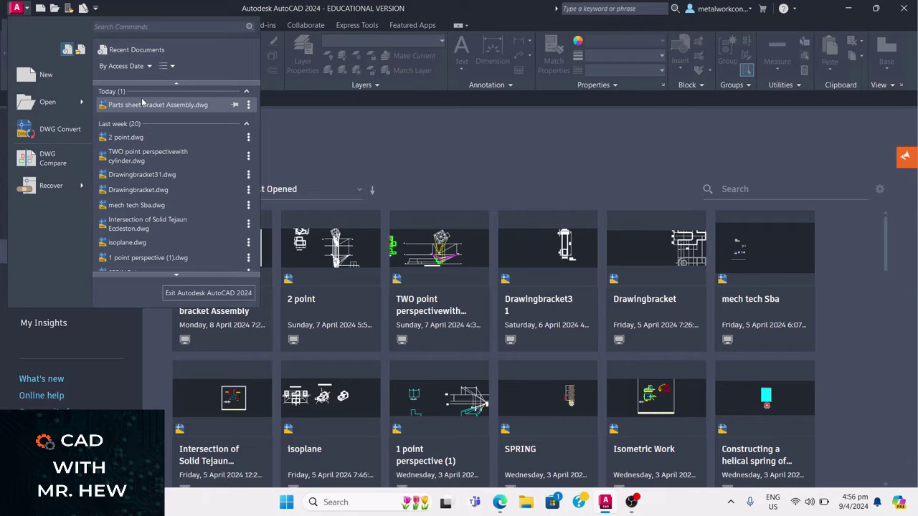
scroll(147, 95, "down", 1)
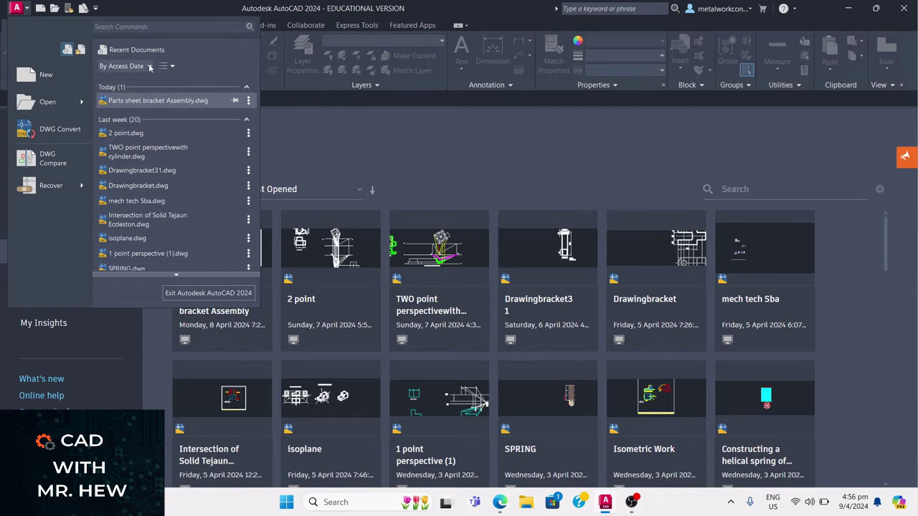
left_click(150, 66)
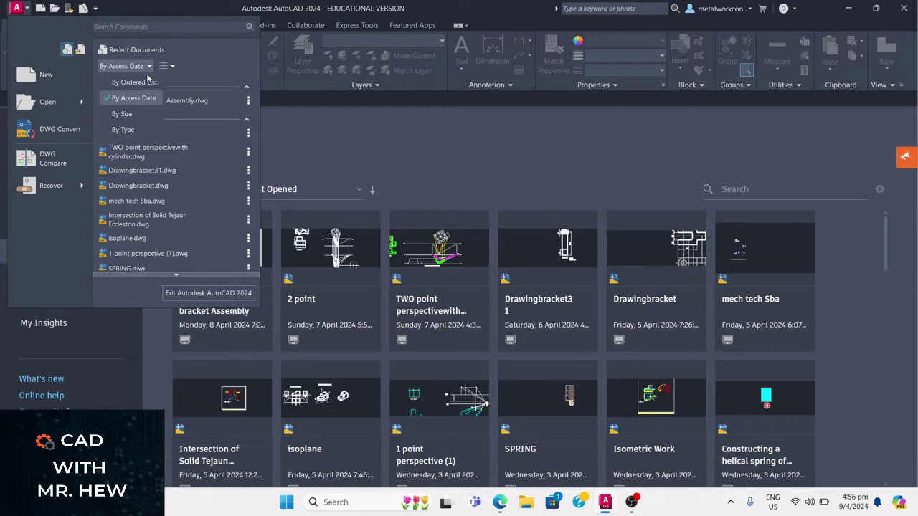
left_click(136, 115)
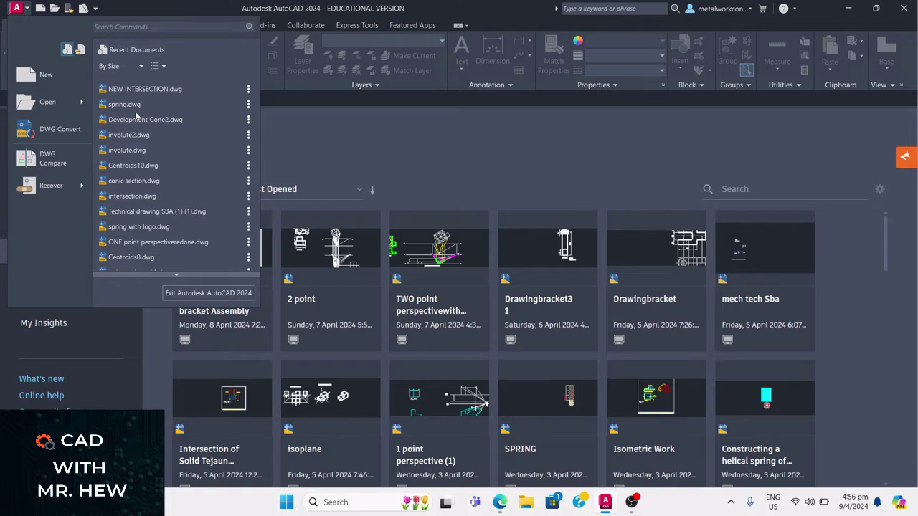
left_click(142, 67)
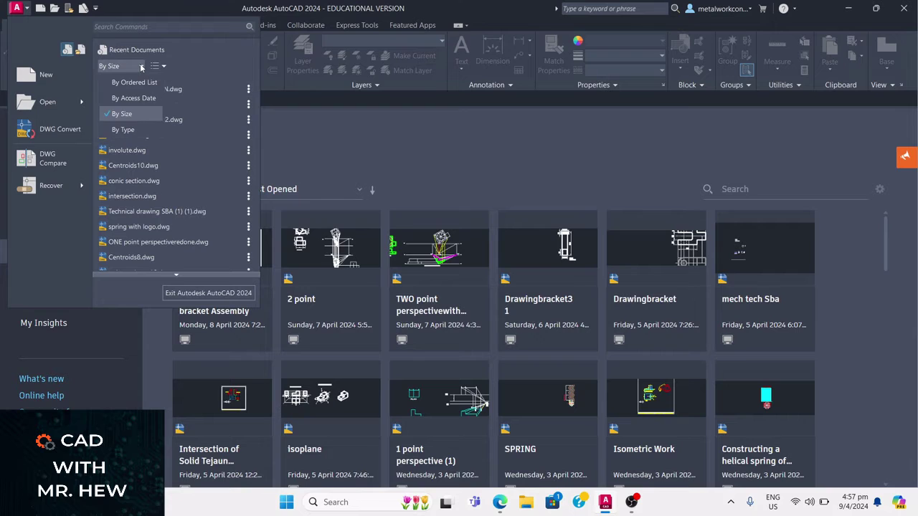
left_click(126, 130)
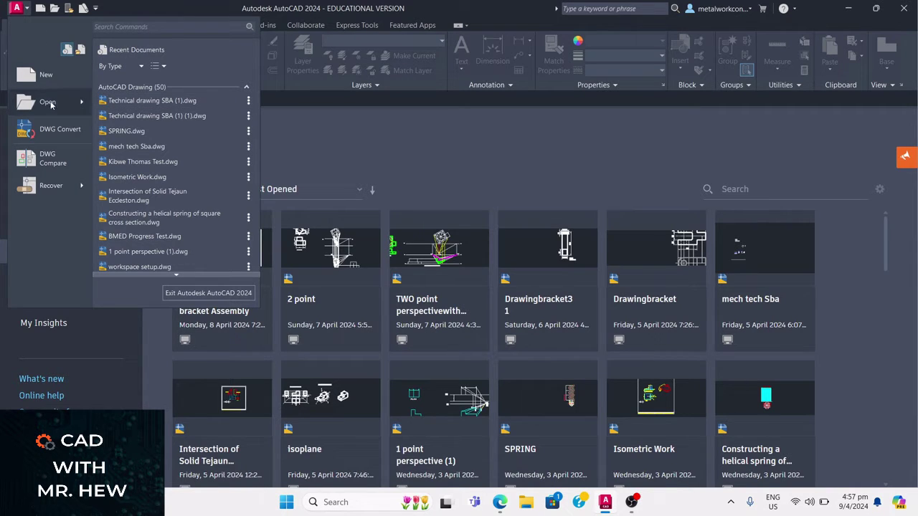
- Choose Open > Drawing from the Application Menu to start the OPEN command
mouse_move(81, 105)
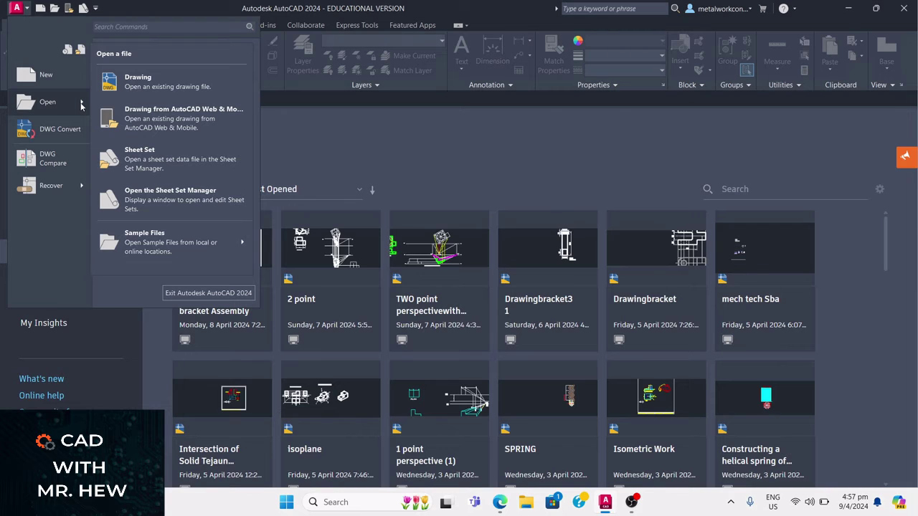
left_click(142, 89)
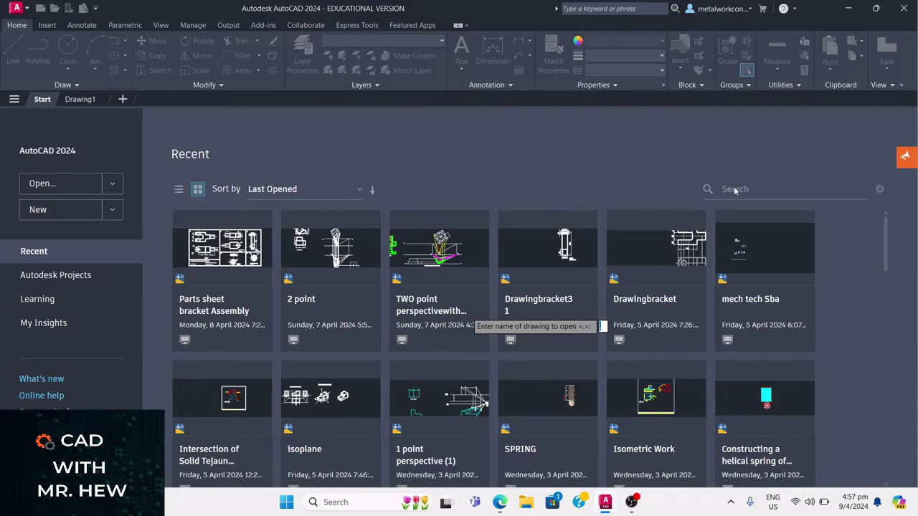
- Search the Recent drawings for 'shoe bo' and open the SHOE BOX drawing
left_click(750, 188)
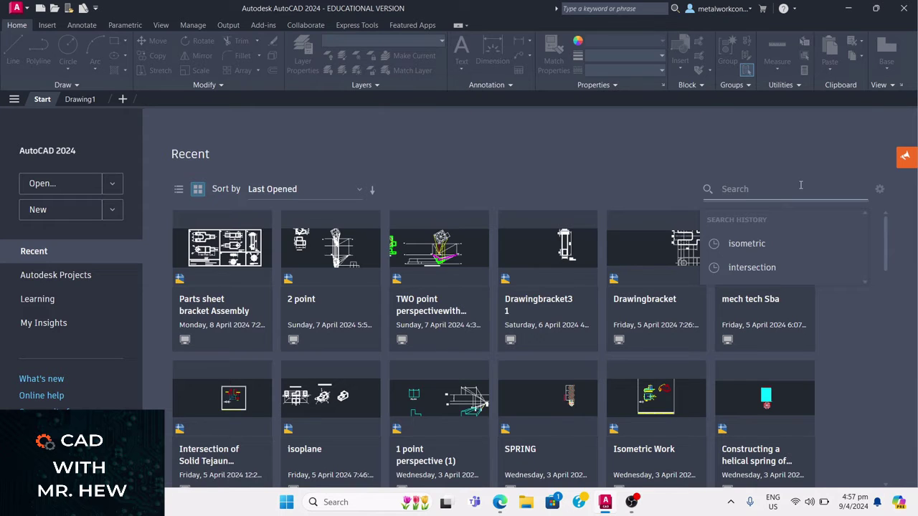
type("shoe")
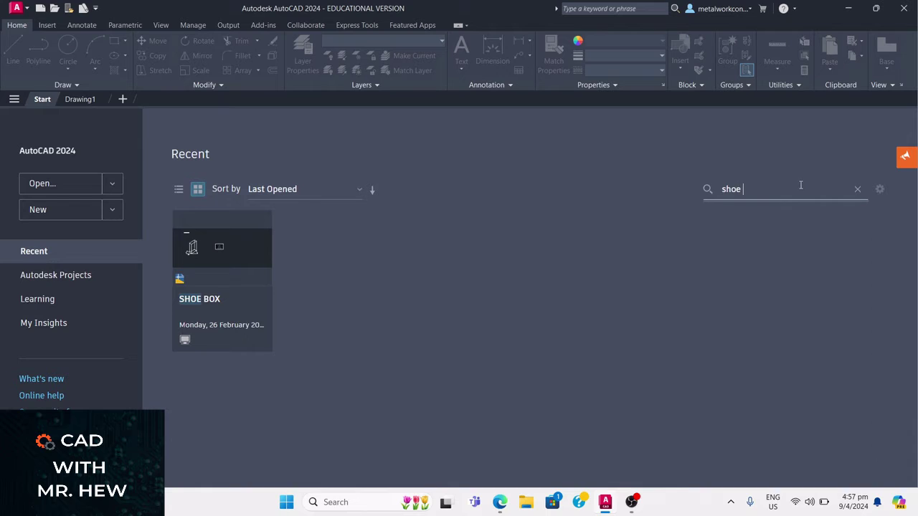
type(" box")
left_click(209, 300)
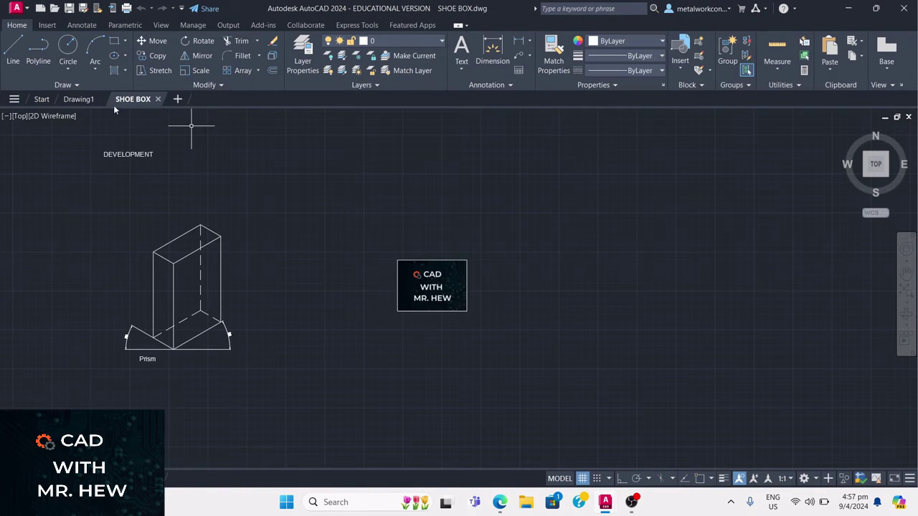
- Return to the Start tab and clear the 'shoe box' search from the Recent list
left_click(41, 101)
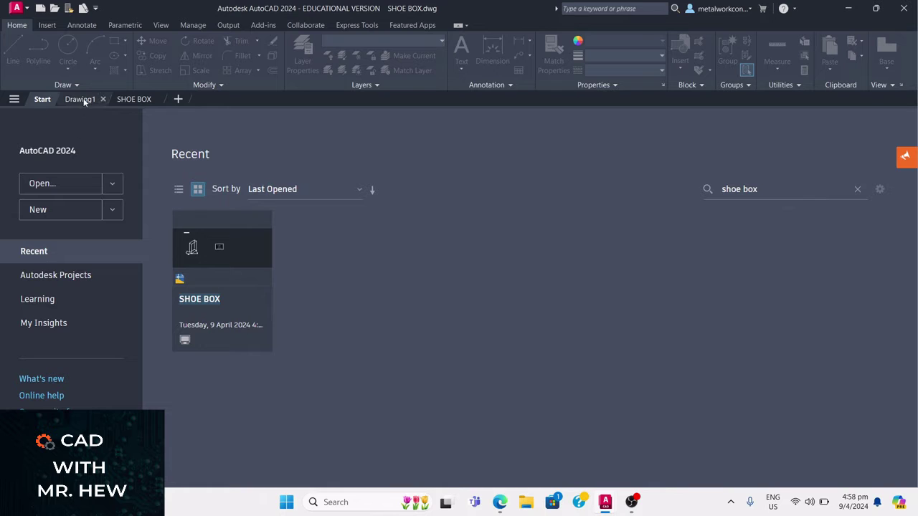
left_click(858, 192)
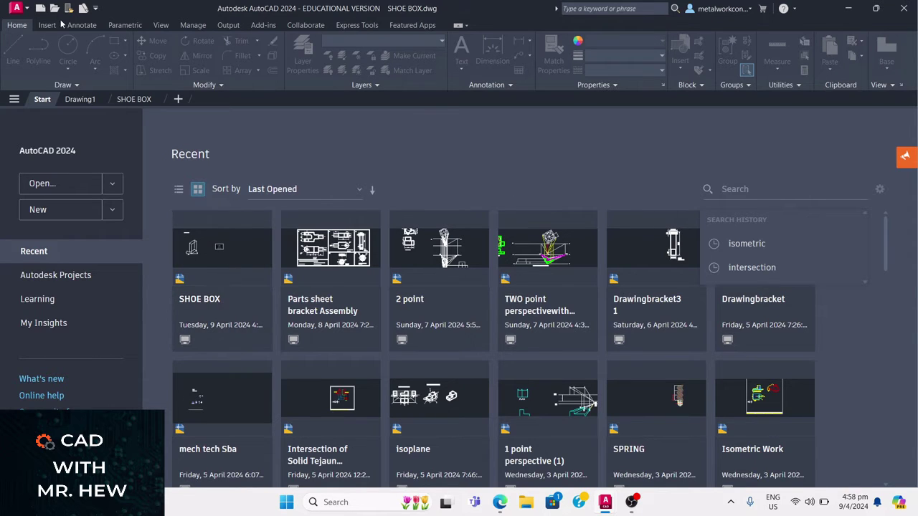
- Scroll through the Recent Documents list, then close the menu
left_click(23, 9)
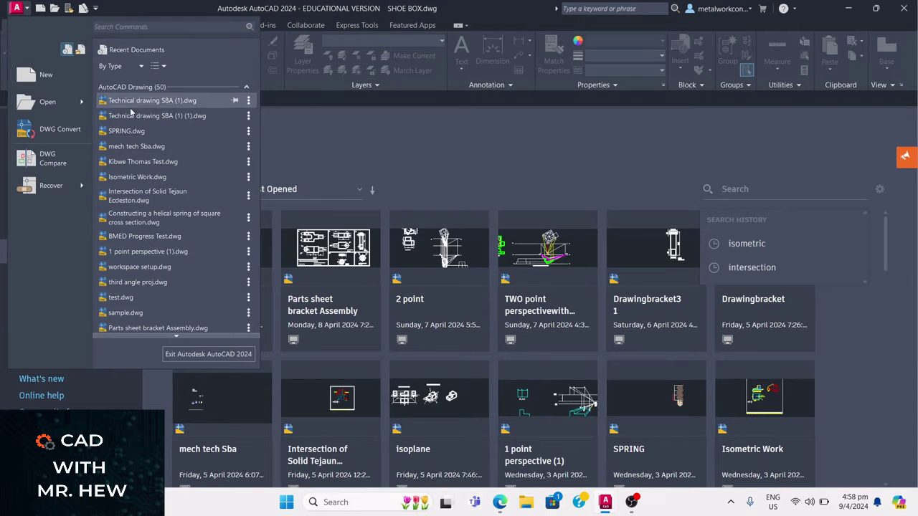
scroll(186, 300, "down", 10)
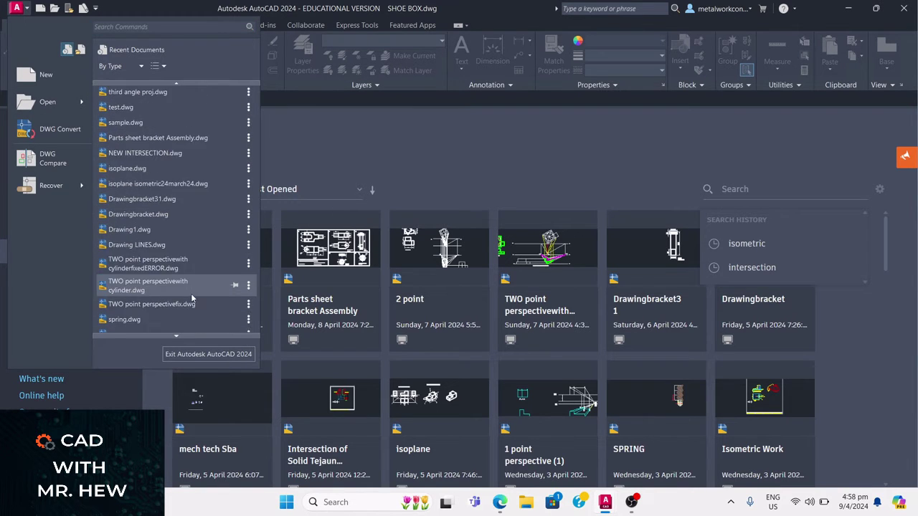
scroll(186, 300, "down", 3)
scroll(183, 305, "up", 6)
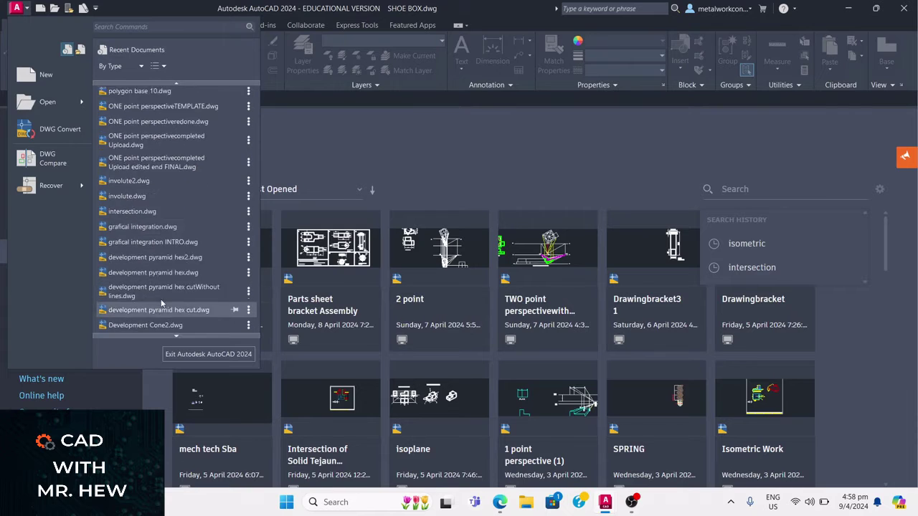
left_click(401, 141)
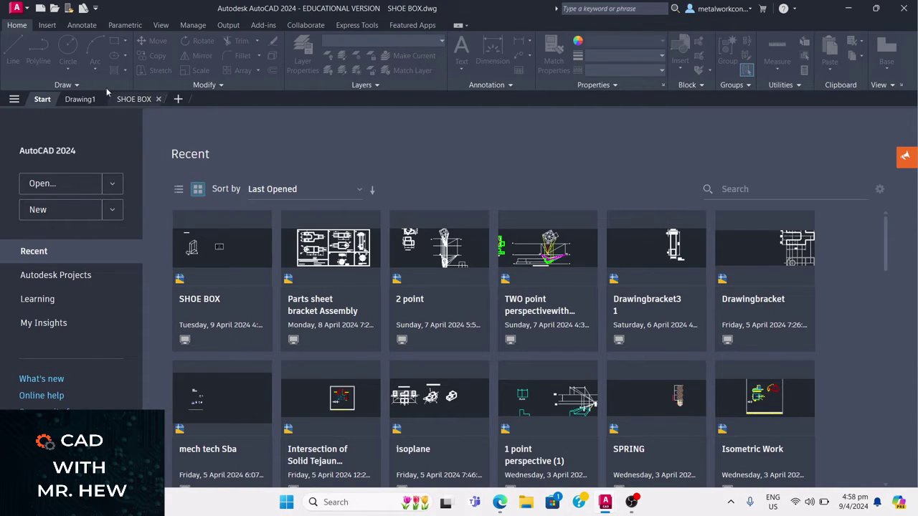
- Re-sort the recent documents By Ordered List, By Access Date, then By Size
left_click(16, 9)
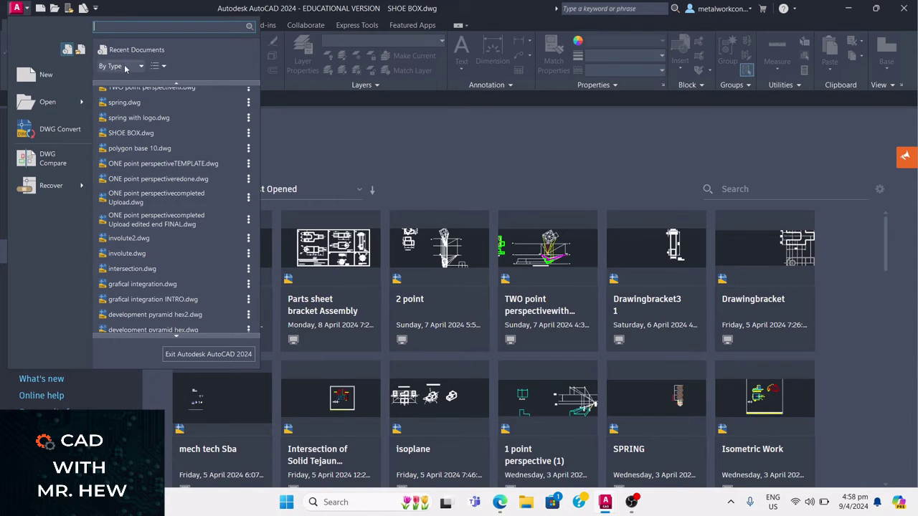
left_click(164, 67)
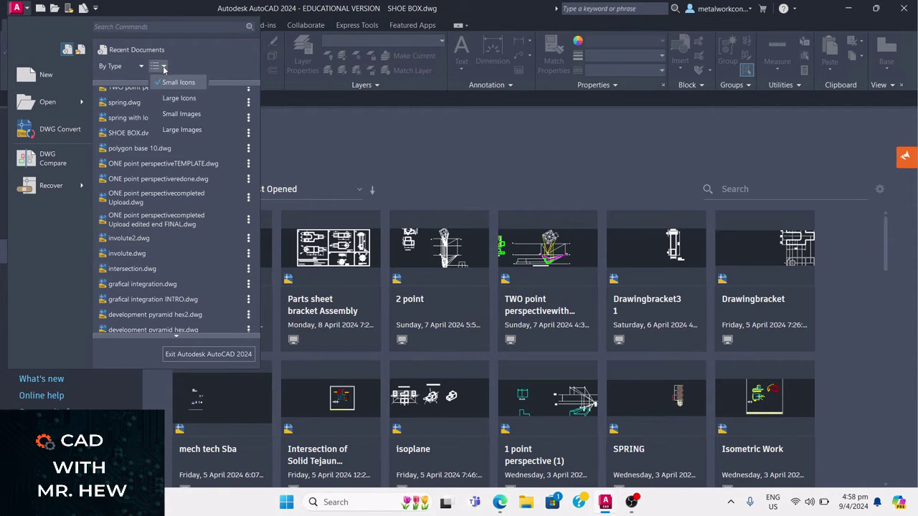
left_click(141, 66)
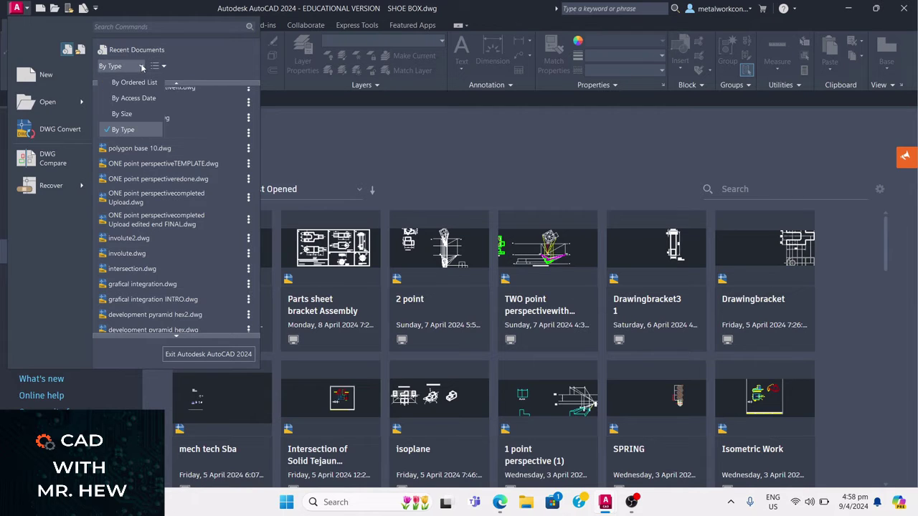
left_click(135, 84)
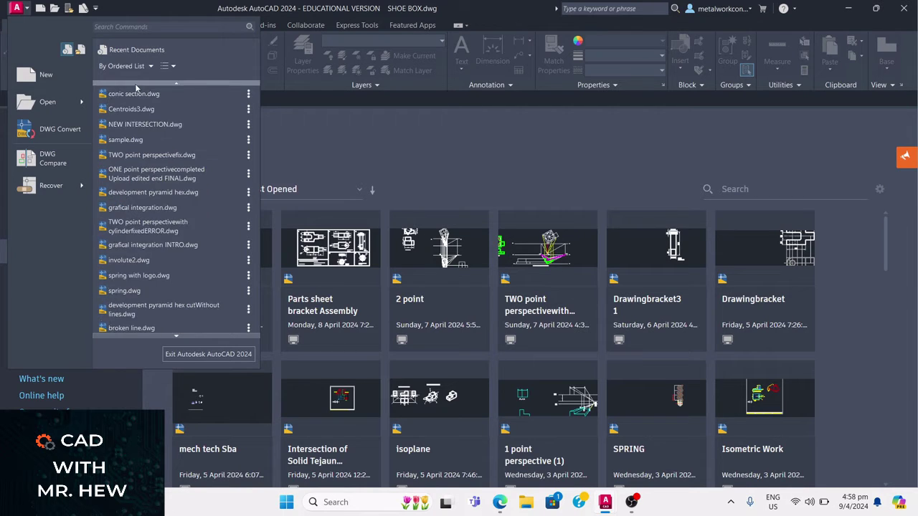
scroll(136, 89, "up", 3)
left_click(151, 66)
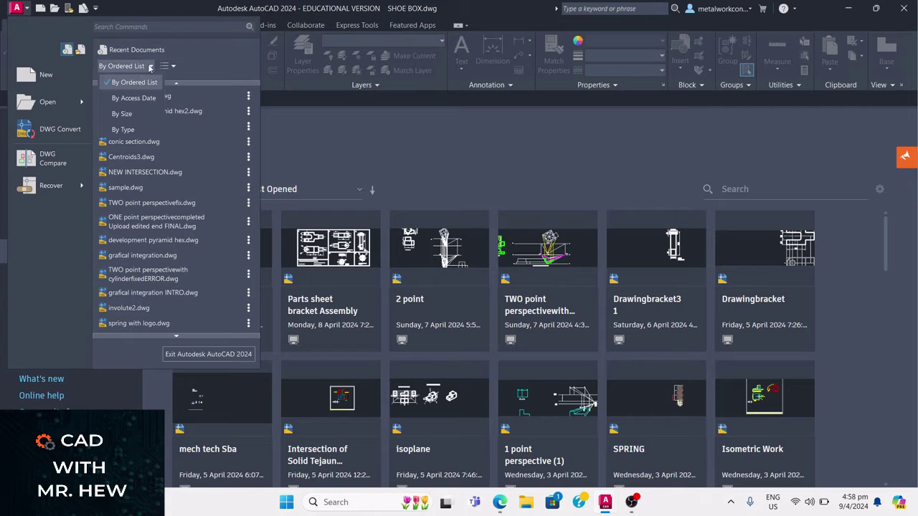
left_click(136, 98)
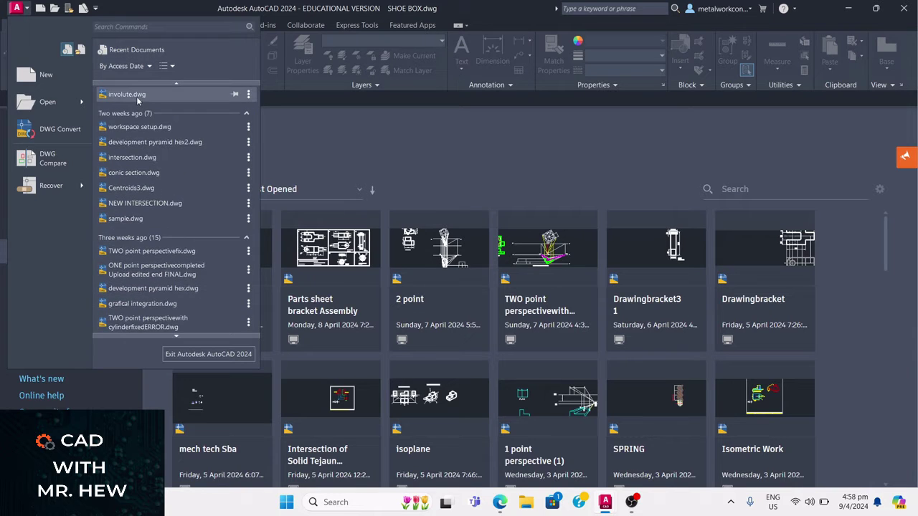
left_click(151, 67)
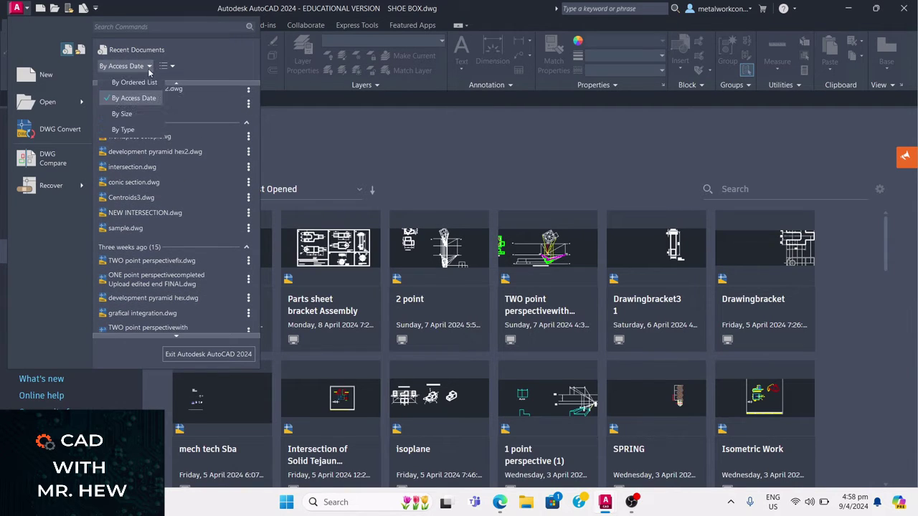
left_click(122, 114)
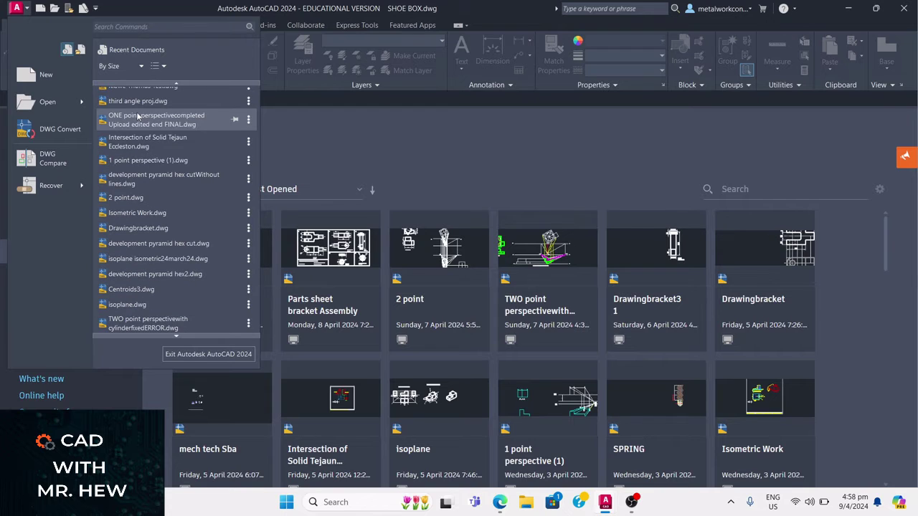
- Preview several drawings in the size-sorted list, then close the application menu
scroll(136, 92, "up", 1)
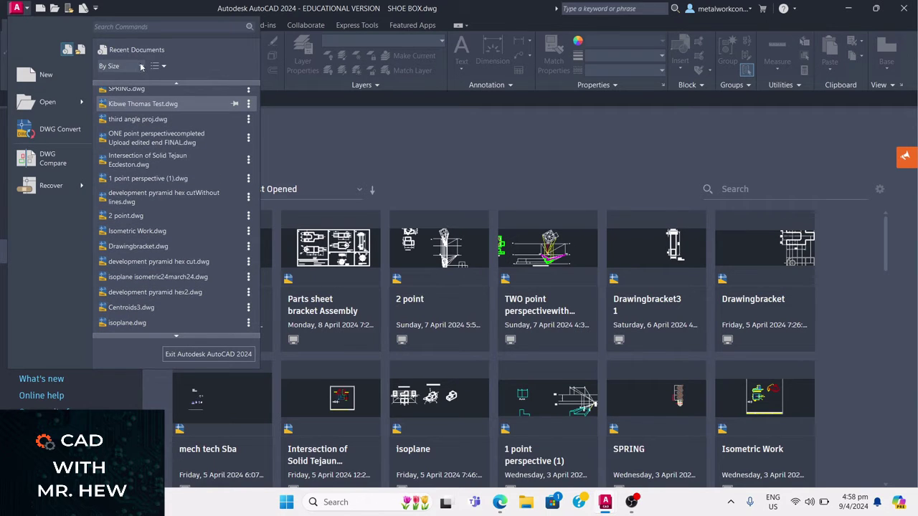
scroll(142, 113, "up", 10)
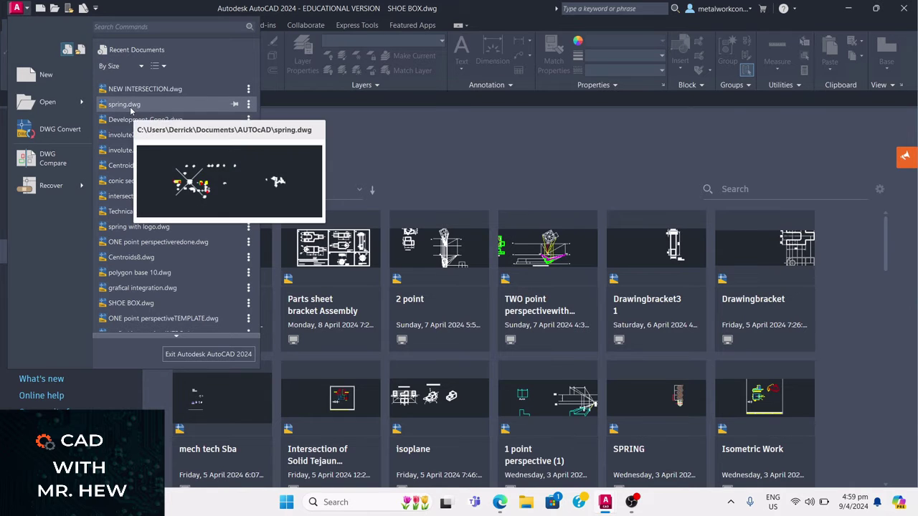
mouse_move(130, 122)
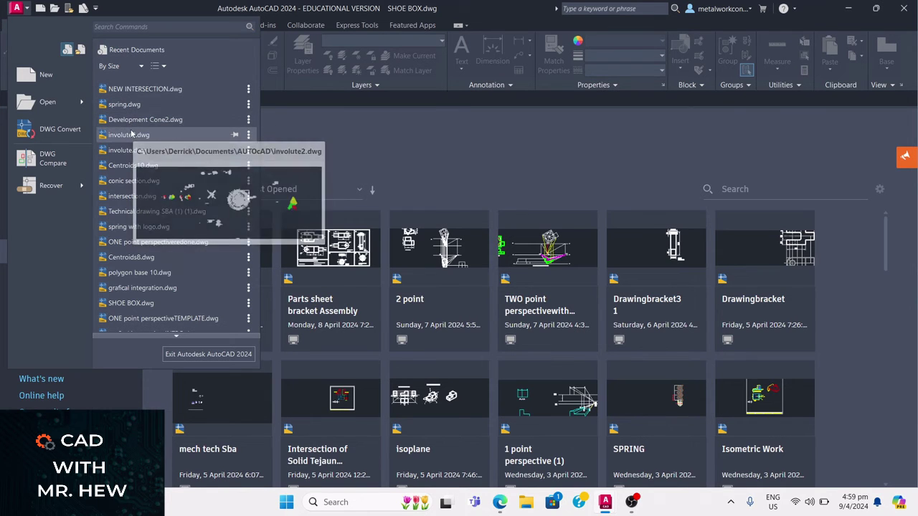
mouse_move(133, 151)
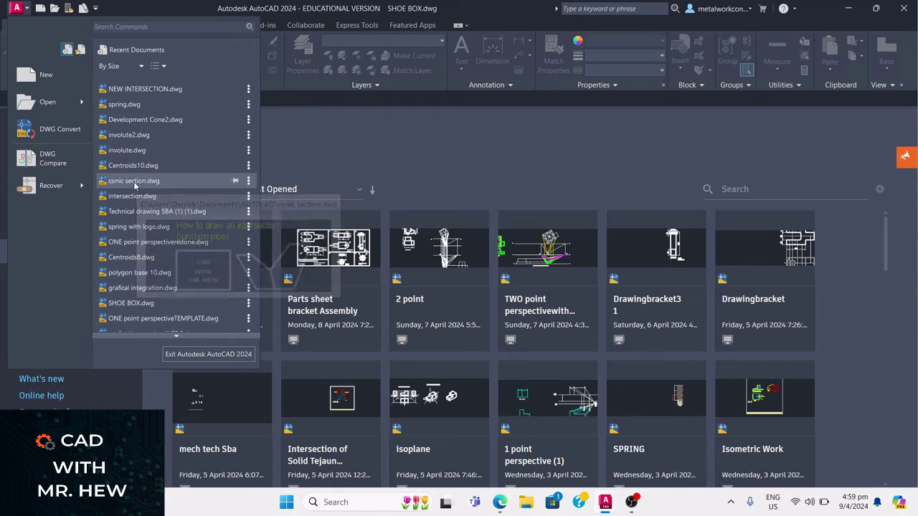
mouse_move(134, 213)
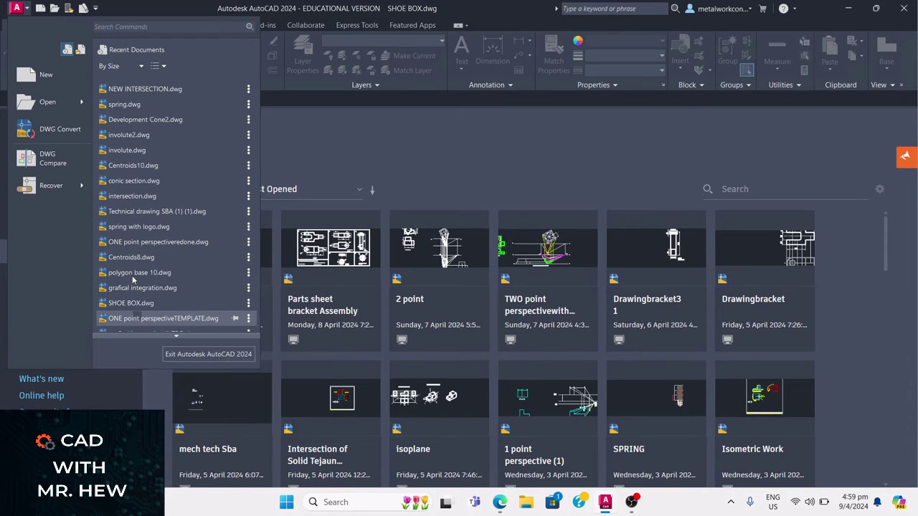
left_click(343, 132)
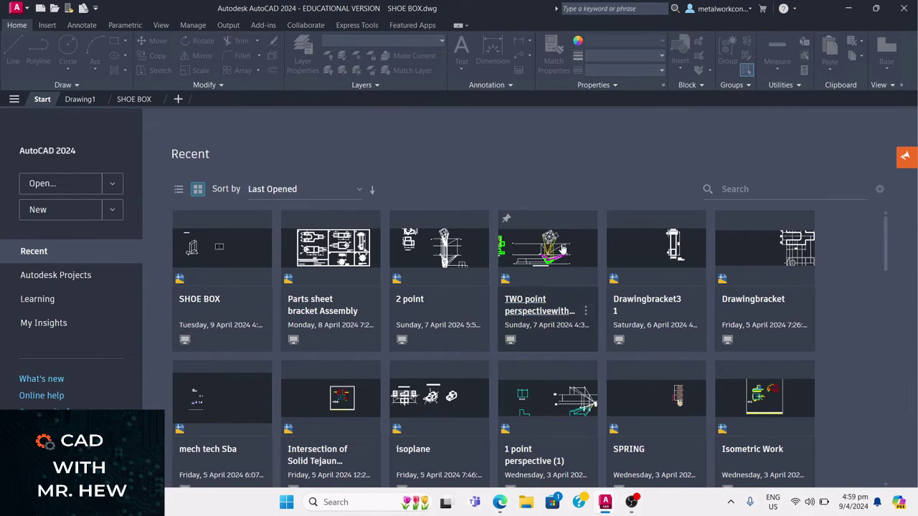
- Open third angle proj from the Recent grid and dismiss the battery saver notification
scroll(531, 281, "down", 3)
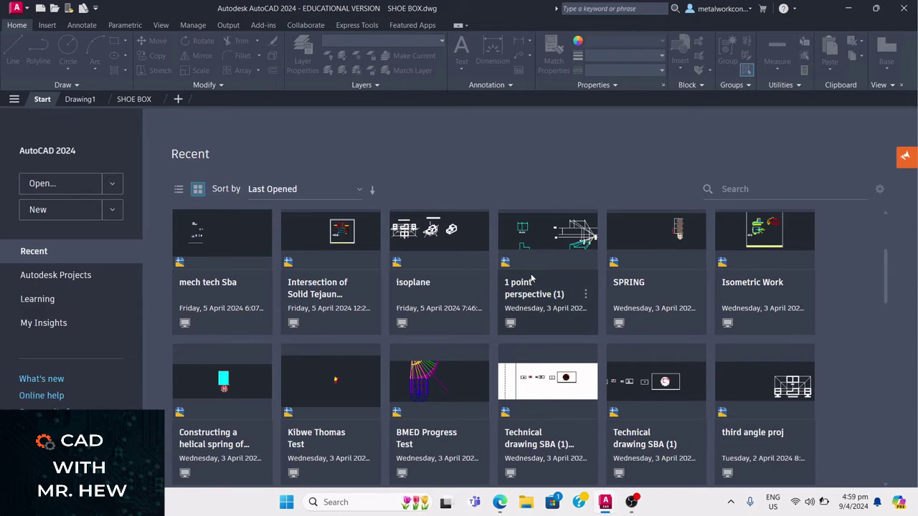
left_click(767, 386)
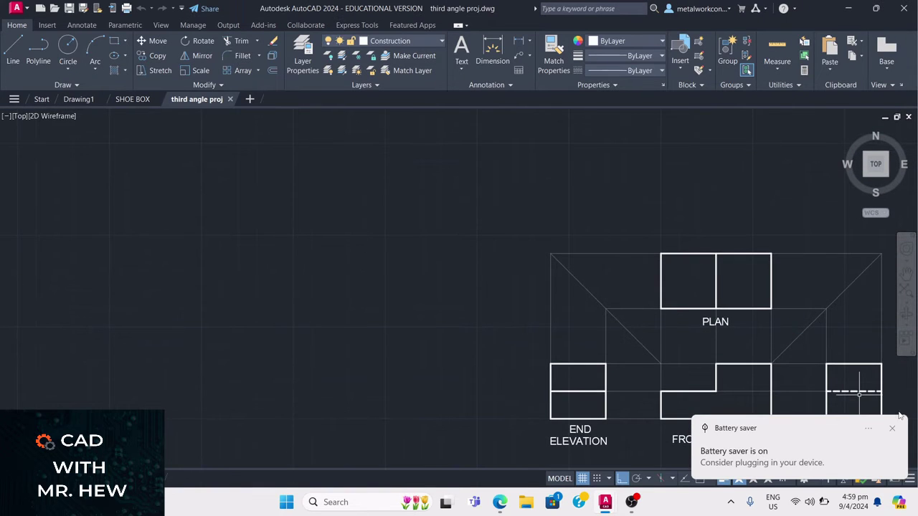
left_click(894, 429)
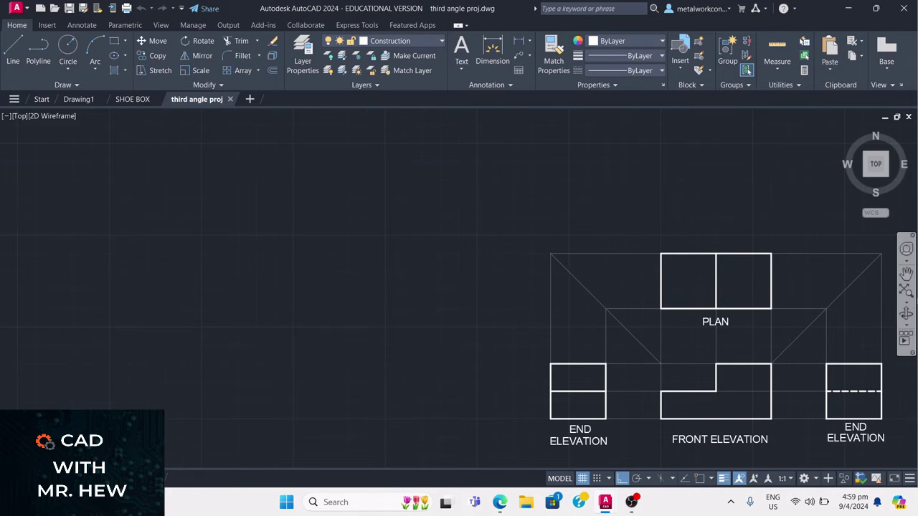
- Zoom to All from the navigation bar and show the command line with Ctrl+9
left_click(906, 302)
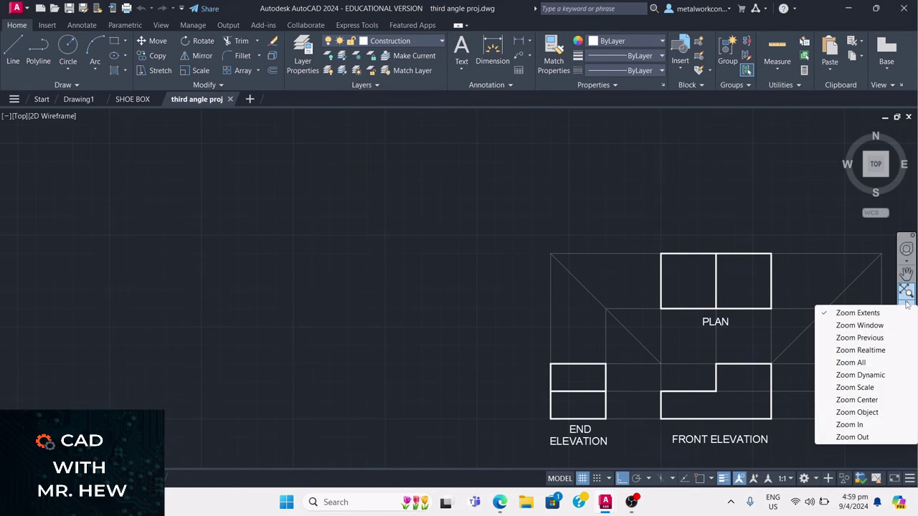
left_click(893, 367)
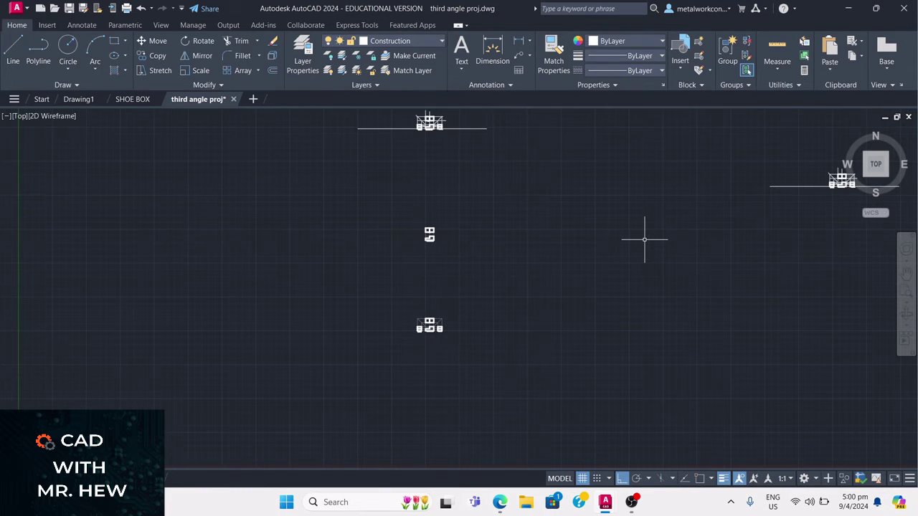
key("ctrl+9")
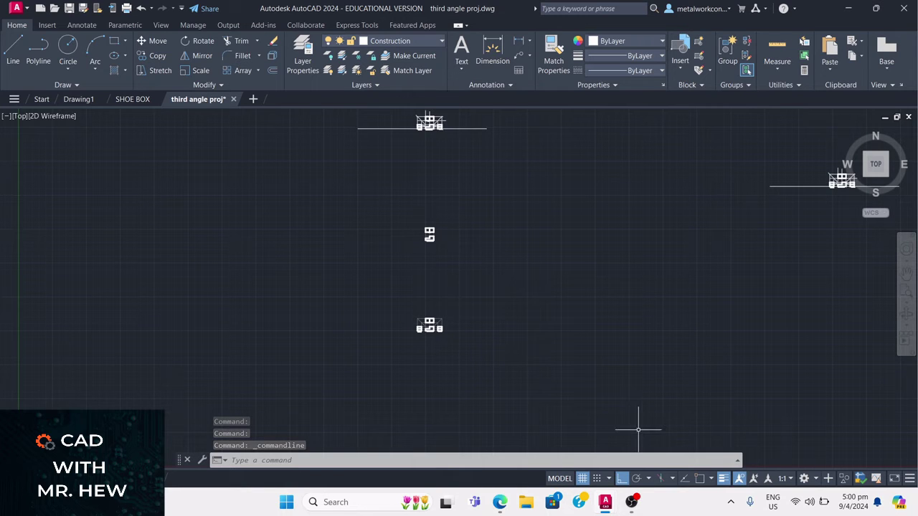
left_click(282, 460)
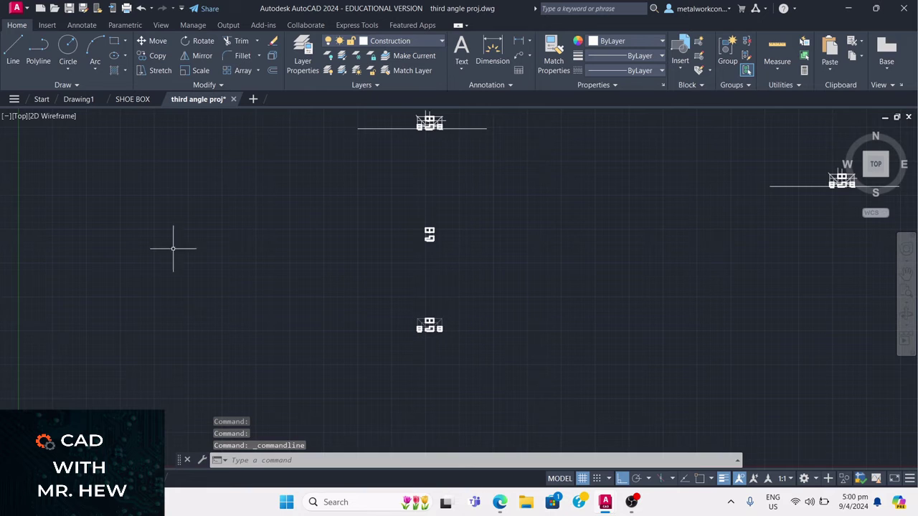
- Open 1 point perspective (1) from the Start page and zoom to All
left_click(41, 99)
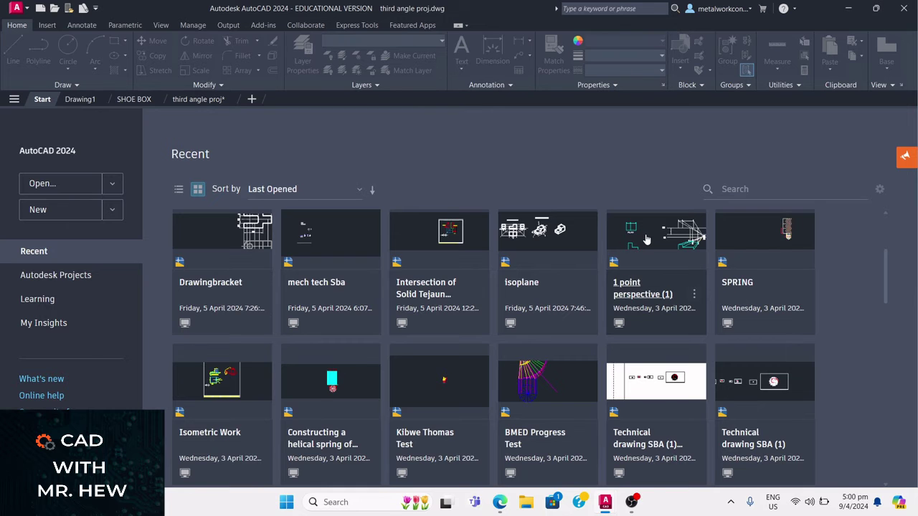
left_click(646, 238)
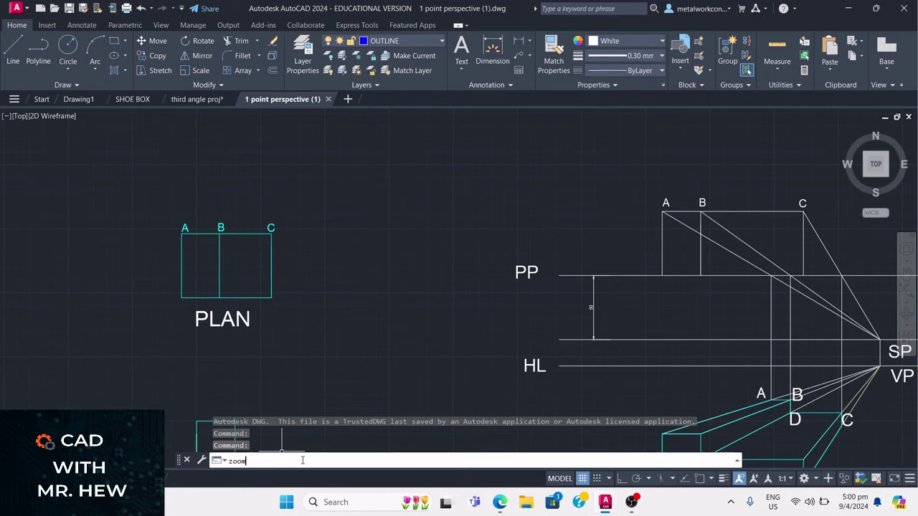
key("Return")
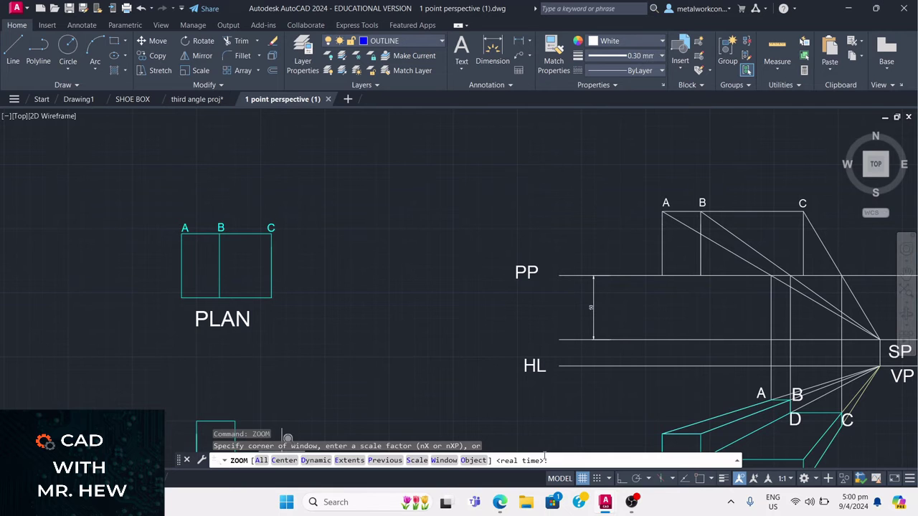
left_click(261, 460)
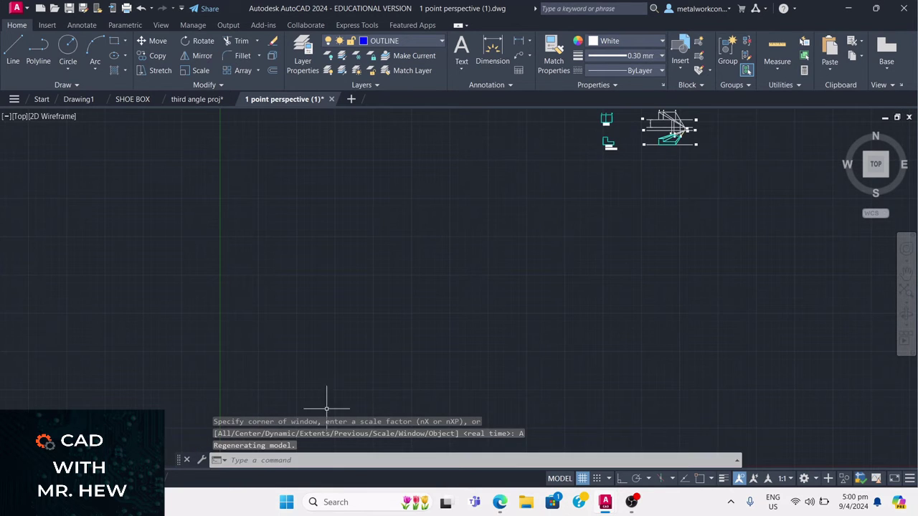
- Pan the drawing down and left, then return to the Start page
left_click(907, 274)
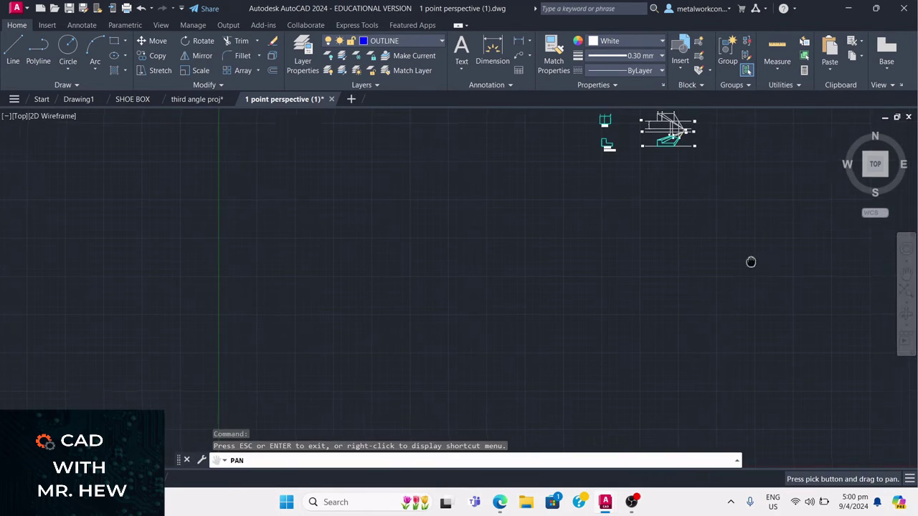
left_click_drag(751, 262, 723, 358)
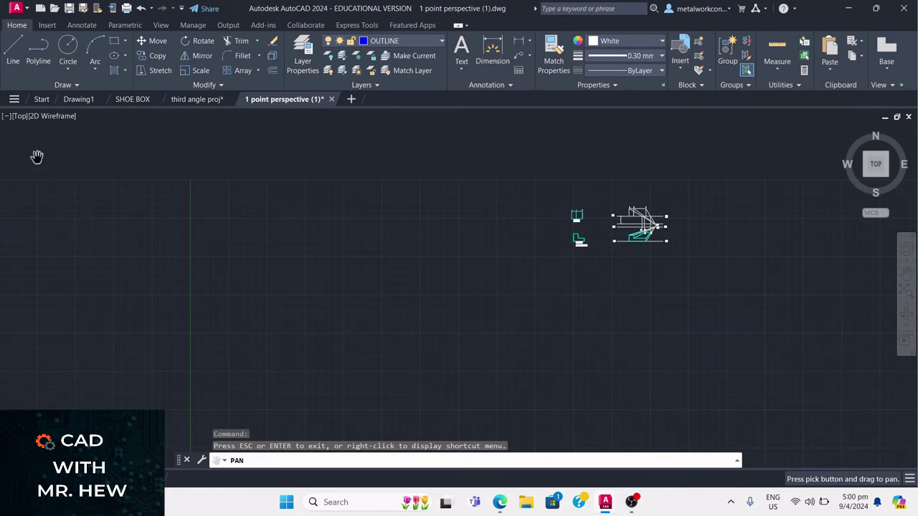
left_click(41, 99)
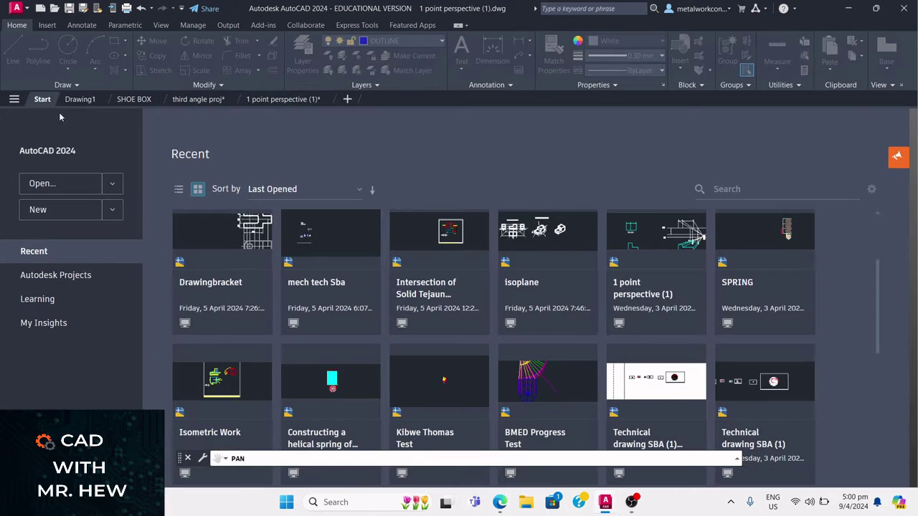
- Open development pyramid hex2 from the Recent grid, Zoom All, and return to the Start page
scroll(591, 271, "down", 2)
scroll(591, 271, "down", 3)
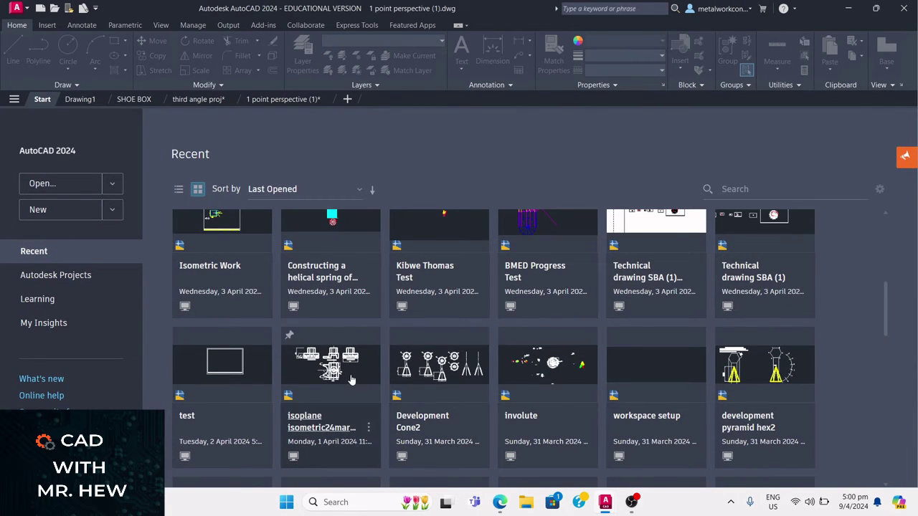
scroll(687, 350, "down", 2)
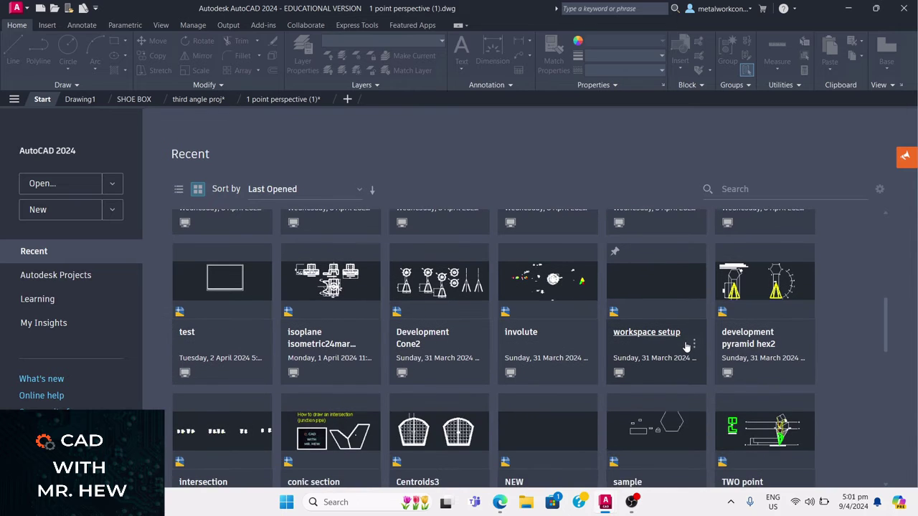
left_click(764, 294)
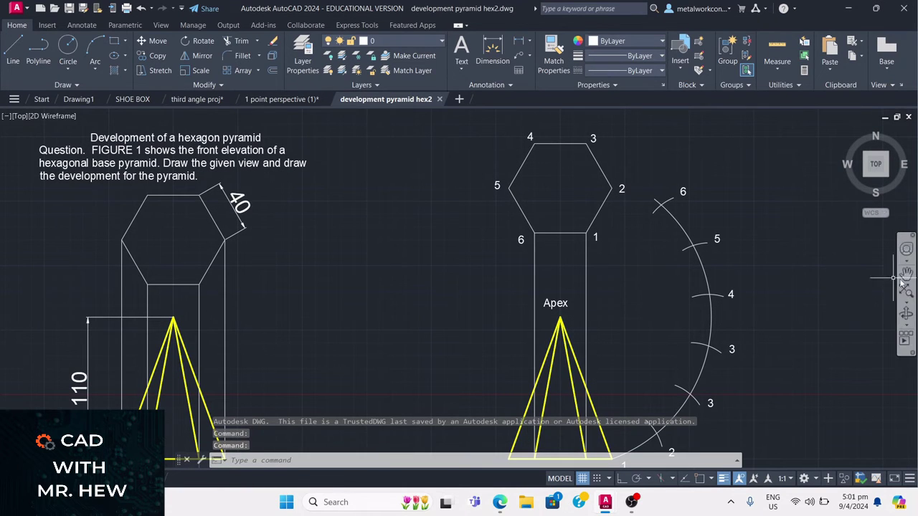
left_click(908, 302)
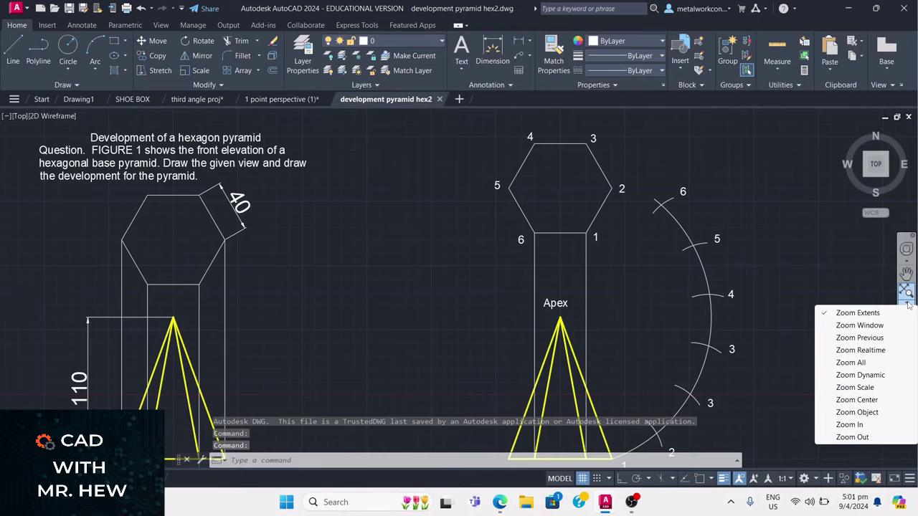
left_click(875, 364)
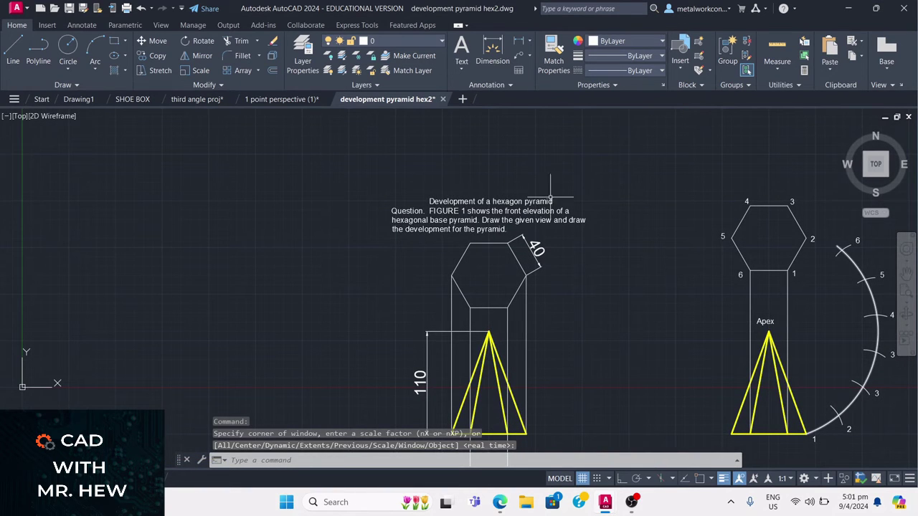
left_click(41, 99)
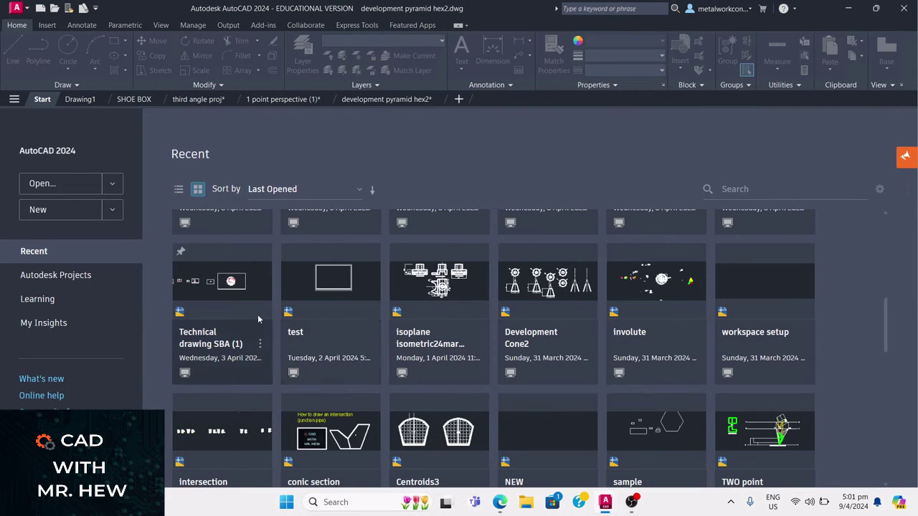
- Open involute.dwg, zoom all with ZOOM then A, and go back to the Start page
left_click(639, 280)
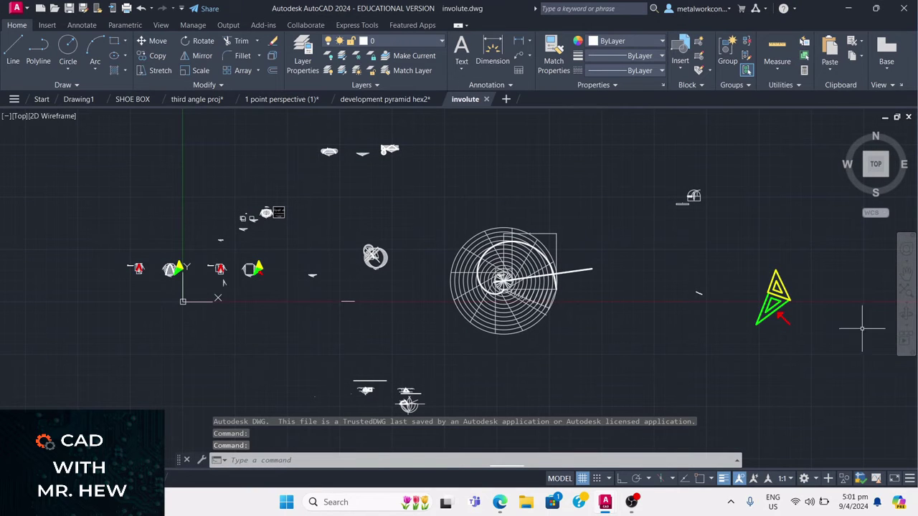
left_click(344, 461)
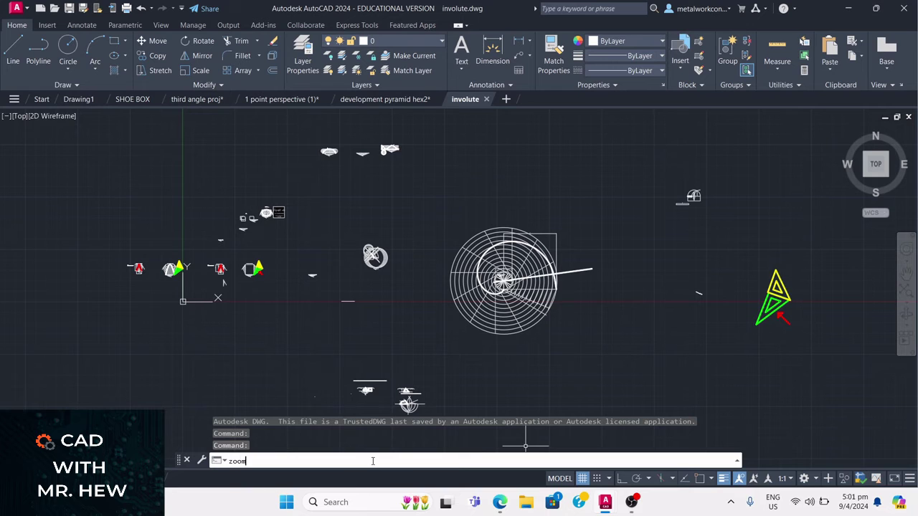
key("Return")
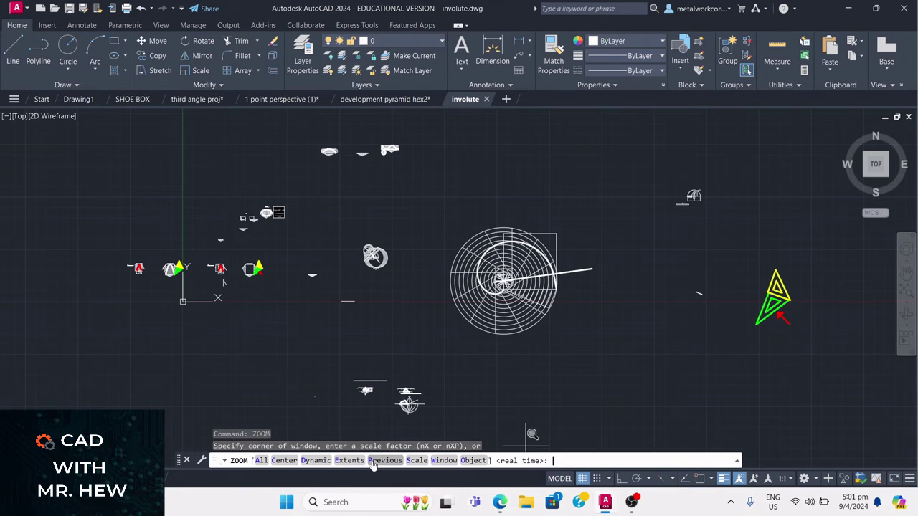
type("a")
key("Return")
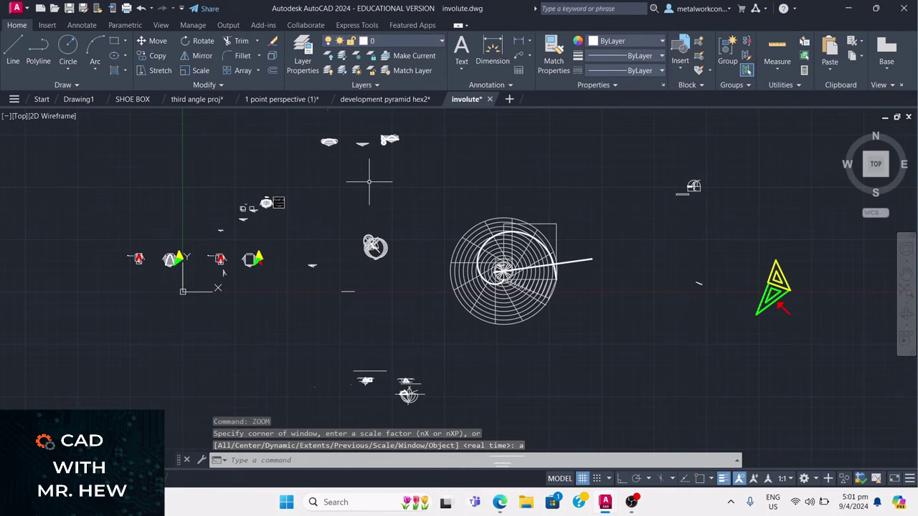
left_click(40, 99)
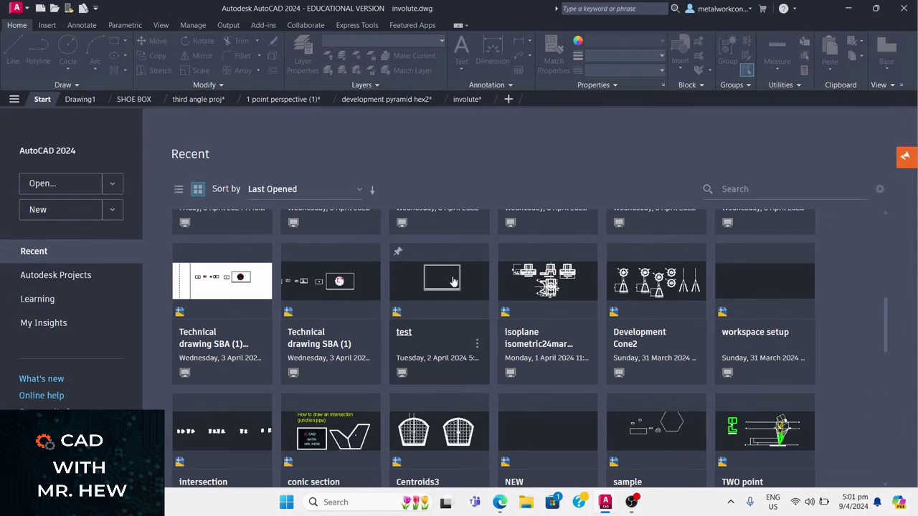
- Open grafical integration INTRO.dwg from Recent and zoom all to show its coloured cross-sections
scroll(380, 311, "down", 1)
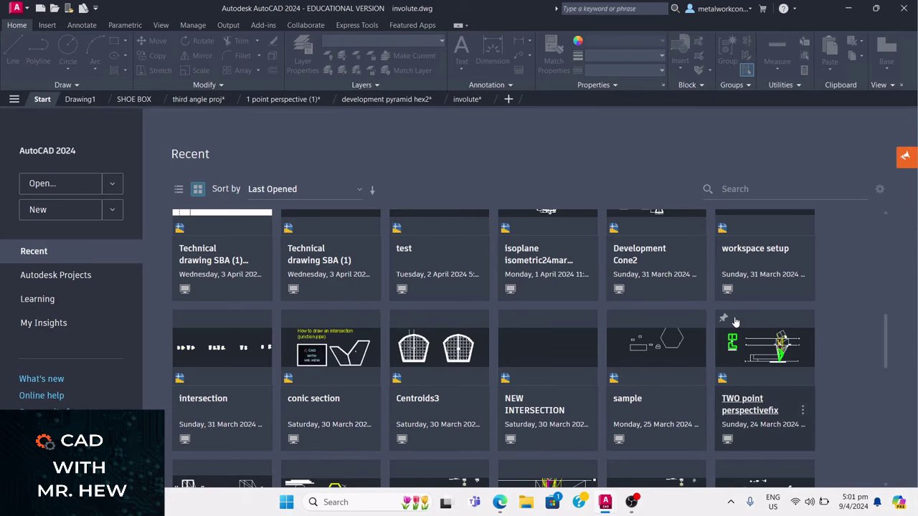
scroll(833, 361, "down", 1)
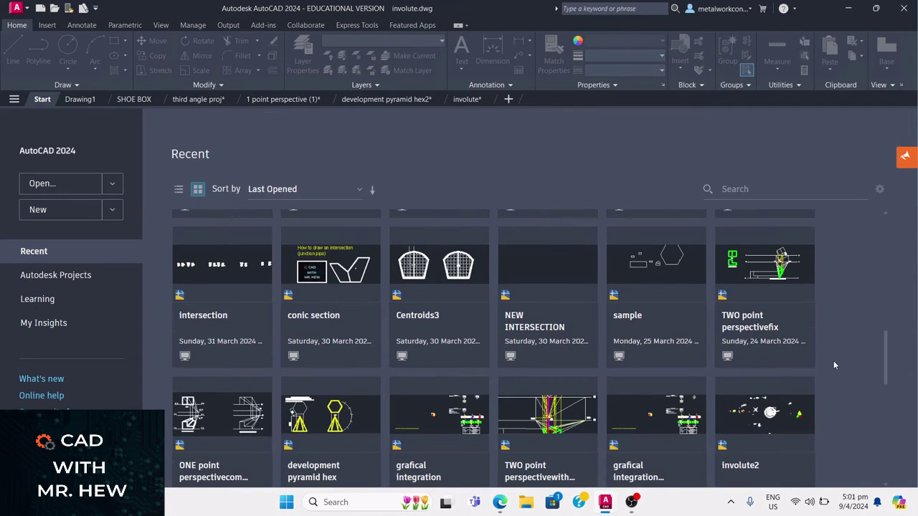
left_click(682, 423)
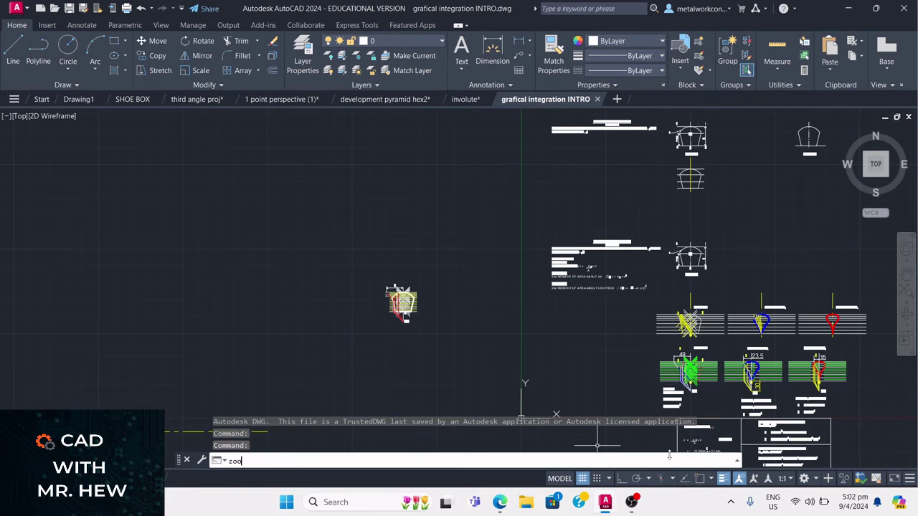
key("Return")
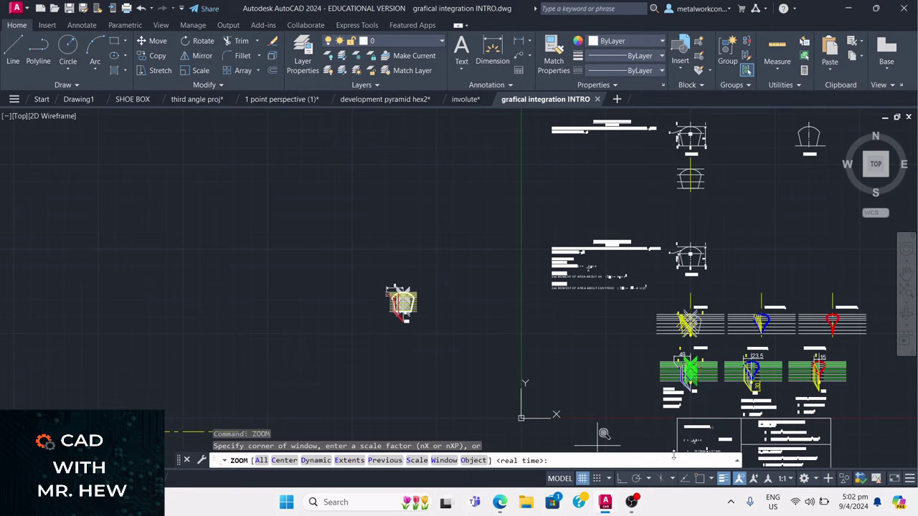
type("a")
key("Return")
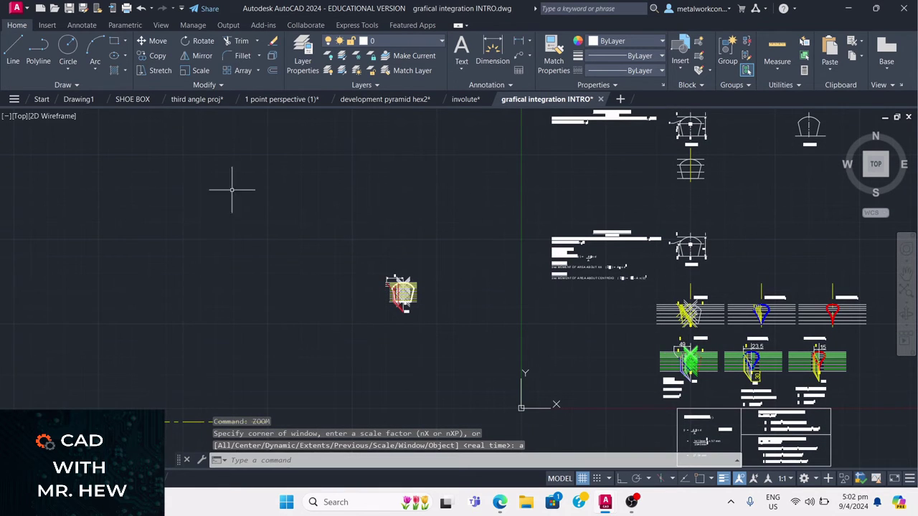
- Open Centroids3.dwg from the Start page, run Z then A to zoom all, and return to Start
left_click(41, 100)
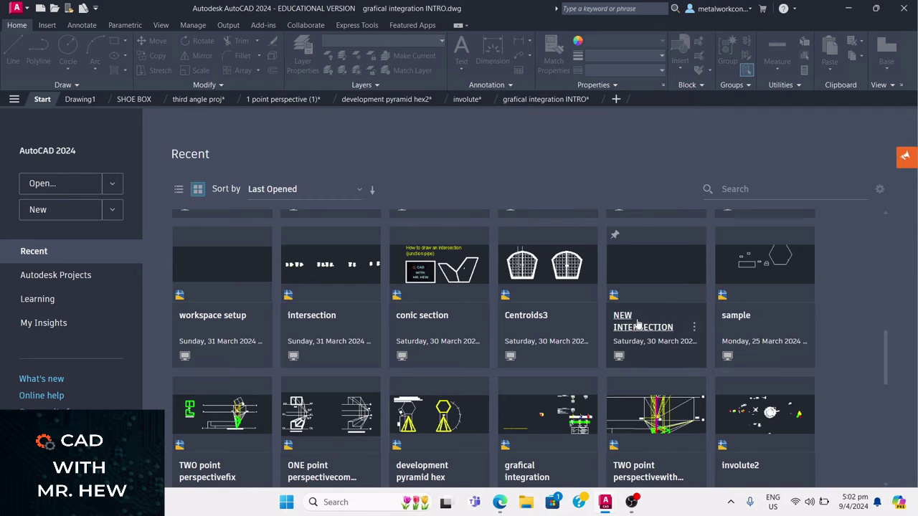
left_click(551, 279)
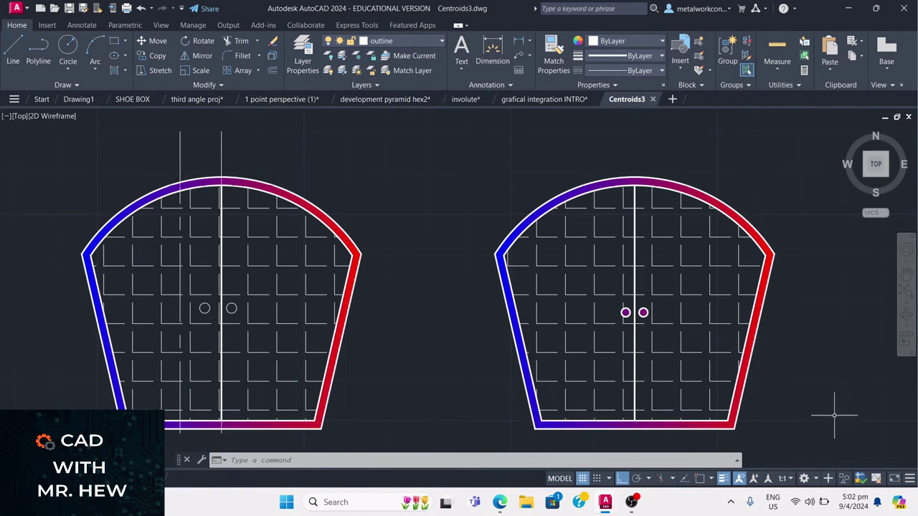
type("z")
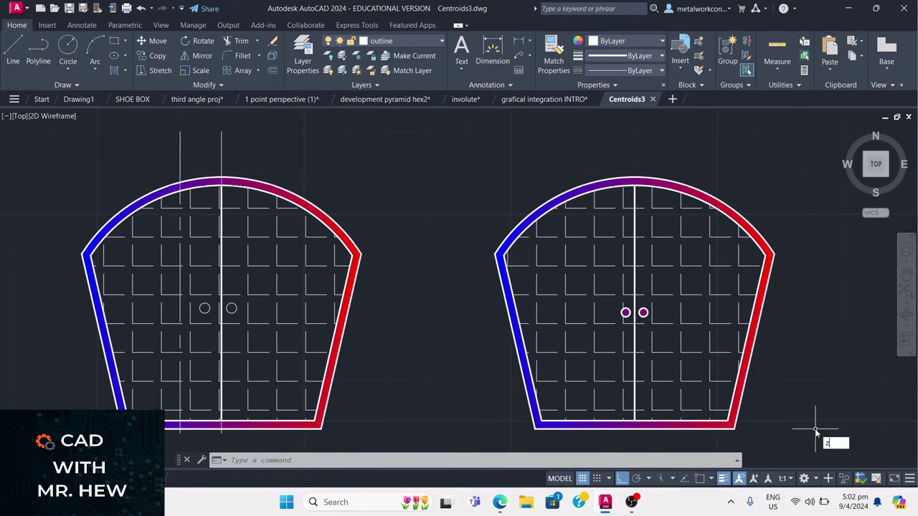
key("Return")
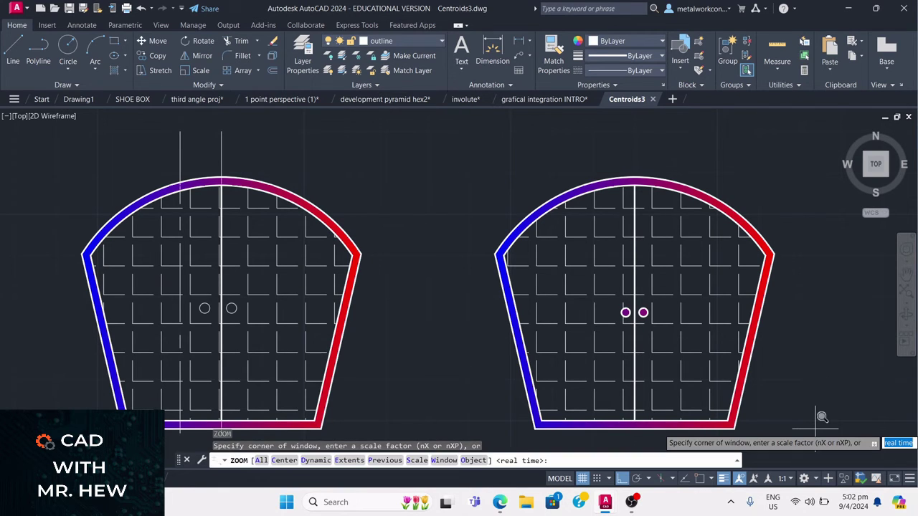
type("a")
key("Return")
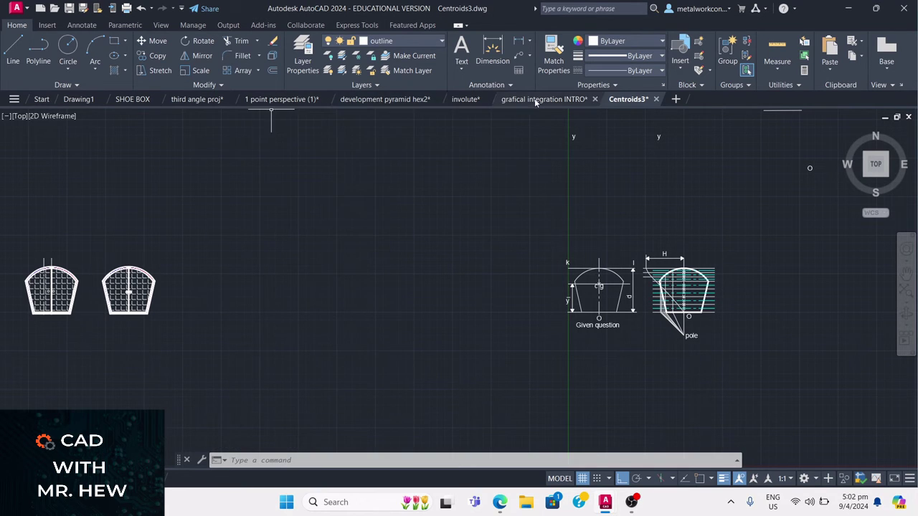
left_click(41, 99)
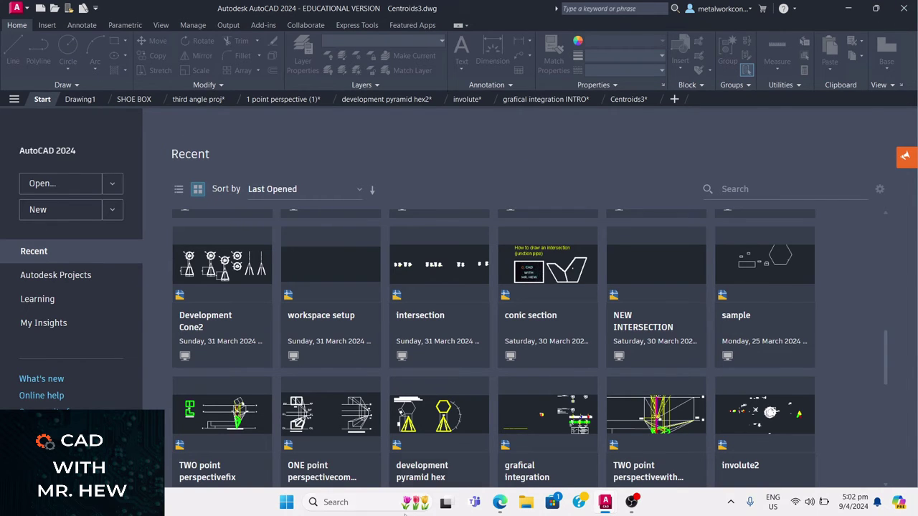
- Open File Explorer on the Documents > AUTOcAD folder and maximise the window
left_click(526, 503)
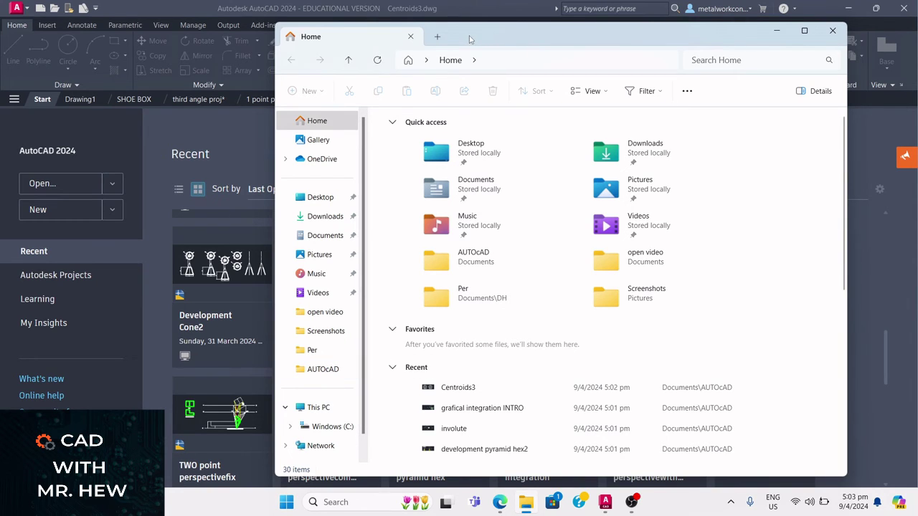
left_click(323, 370)
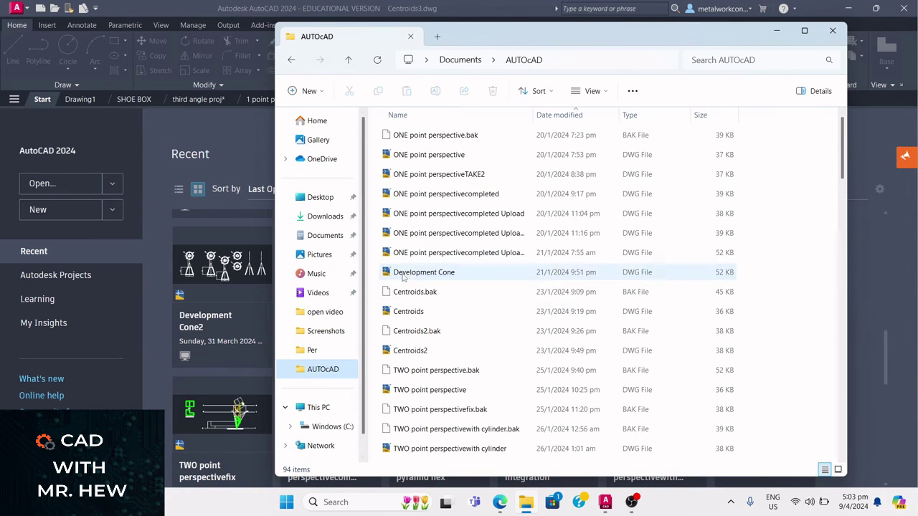
left_click(804, 30)
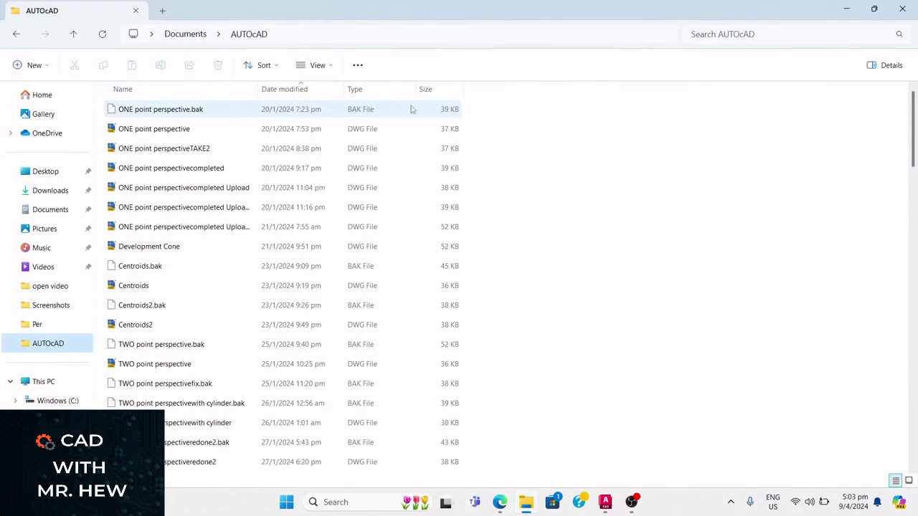
- Bring up the Date modified column's filter calendar for the 94-file list
scroll(415, 111, "down", 6)
scroll(431, 122, "down", 15)
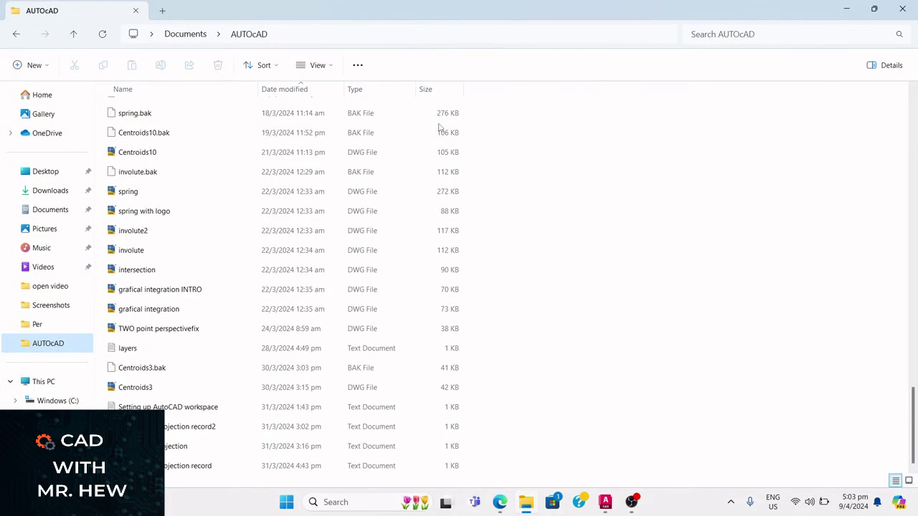
scroll(441, 126, "up", 7)
scroll(449, 123, "up", 10)
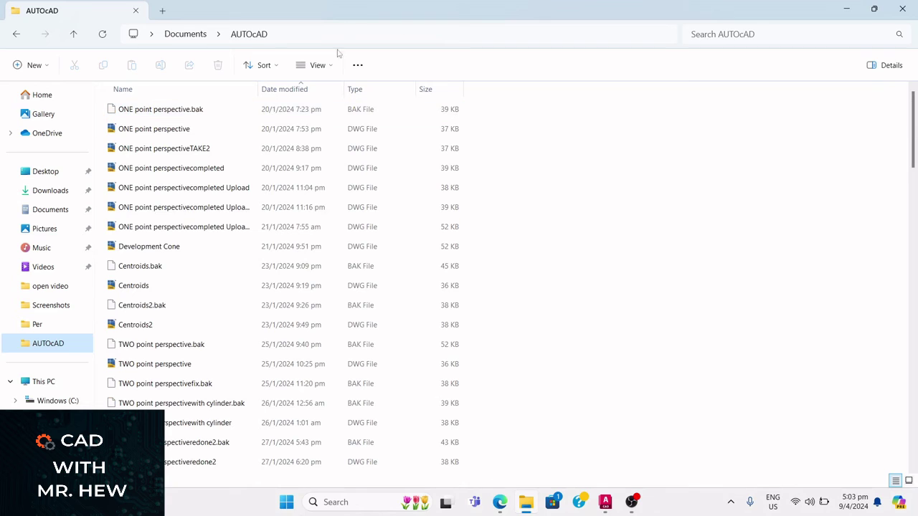
left_click(338, 89)
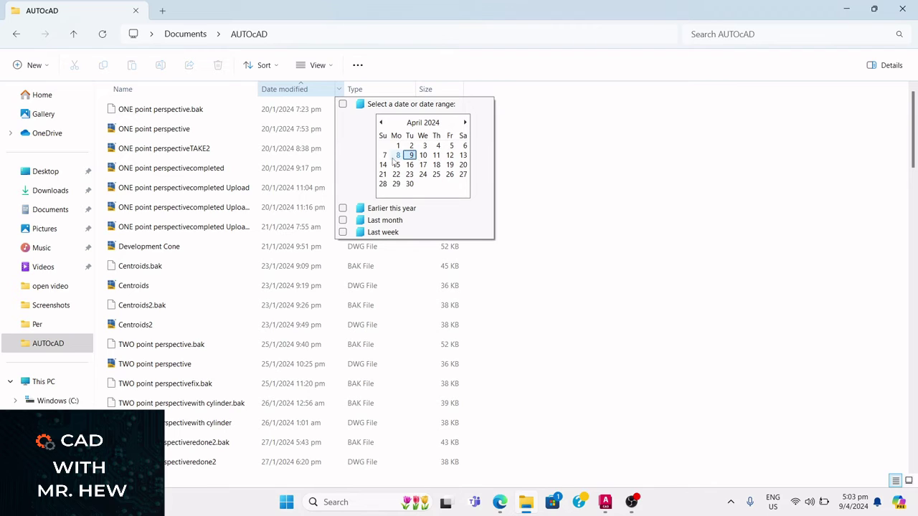
- Filter the file list to 30 March 2024, leaving only Centroids3 and Centroids3.bak
left_click(464, 147)
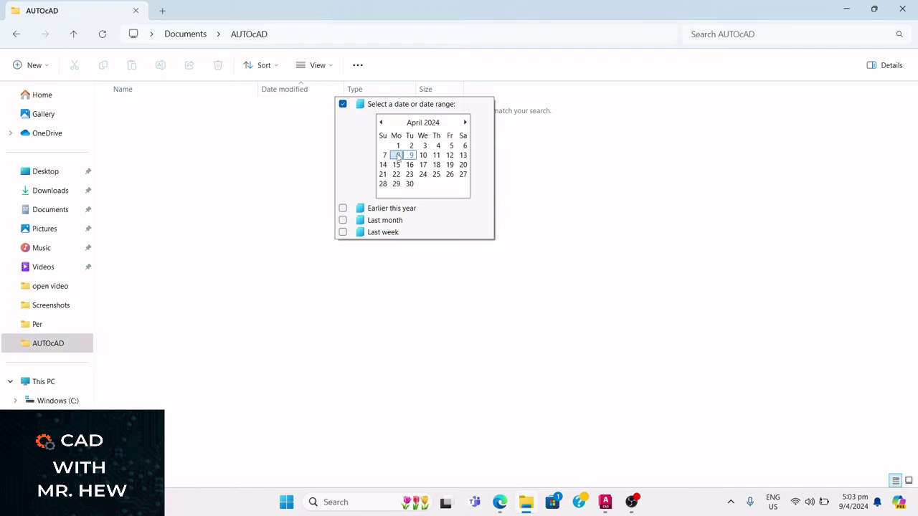
left_click(381, 122)
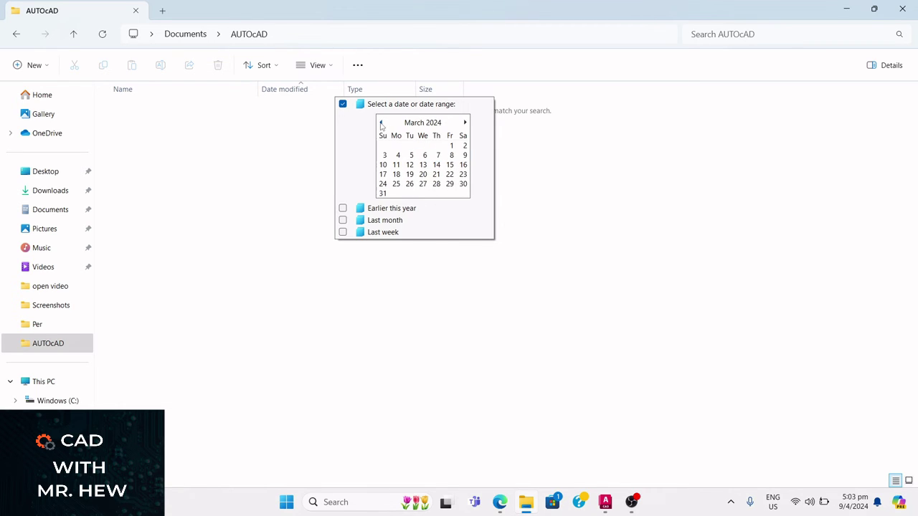
left_click(464, 184)
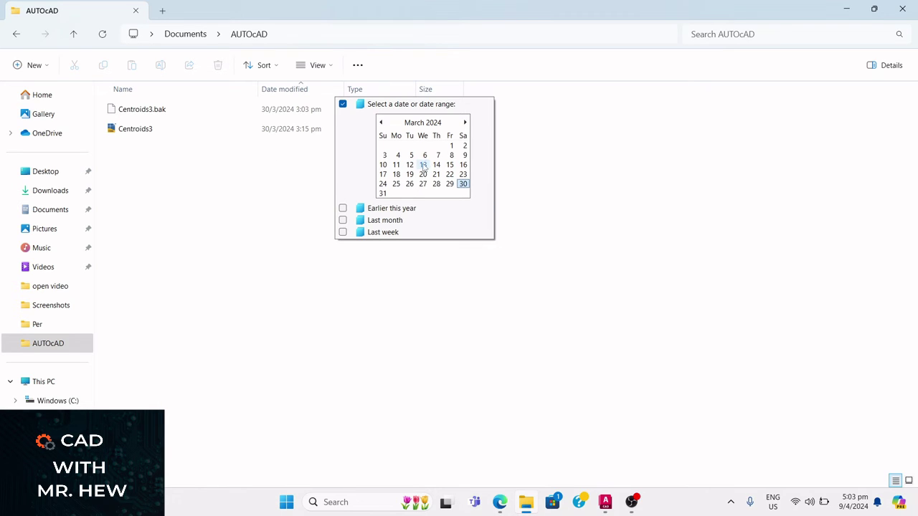
left_click(343, 221)
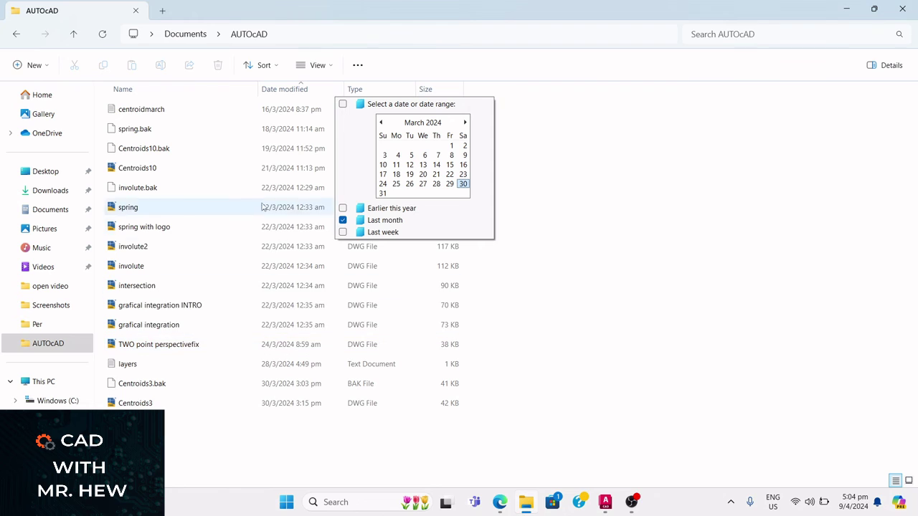
left_click(343, 233)
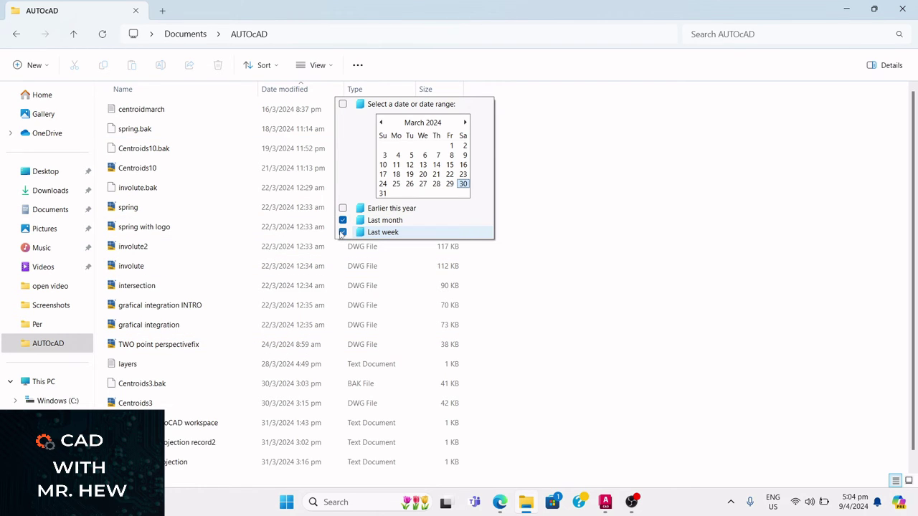
left_click(343, 220)
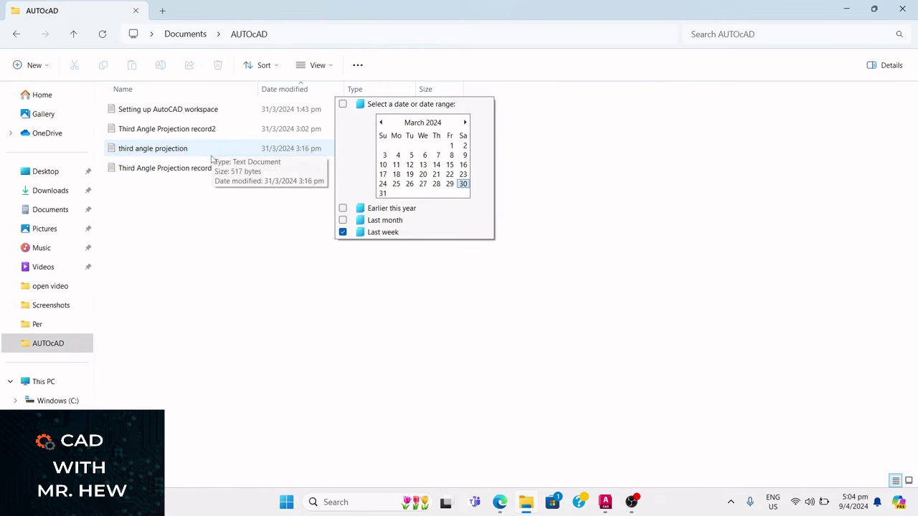
left_click(343, 208)
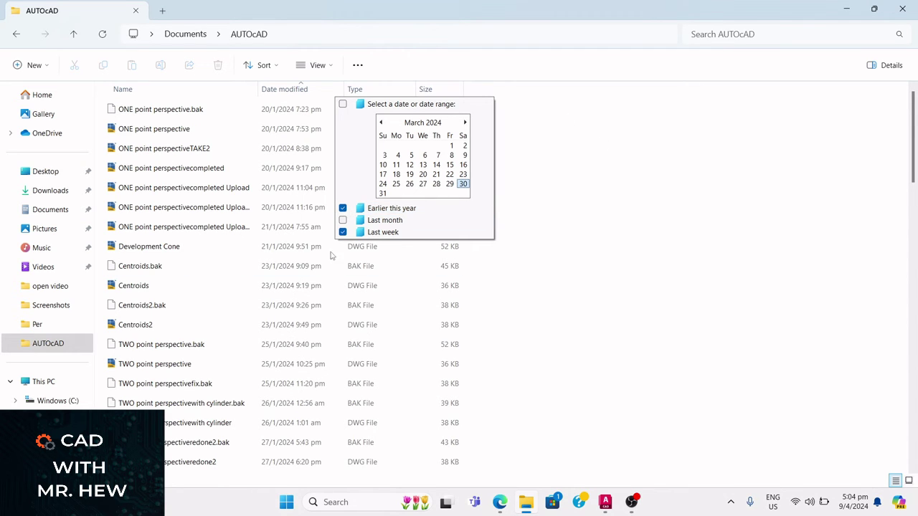
left_click(342, 232)
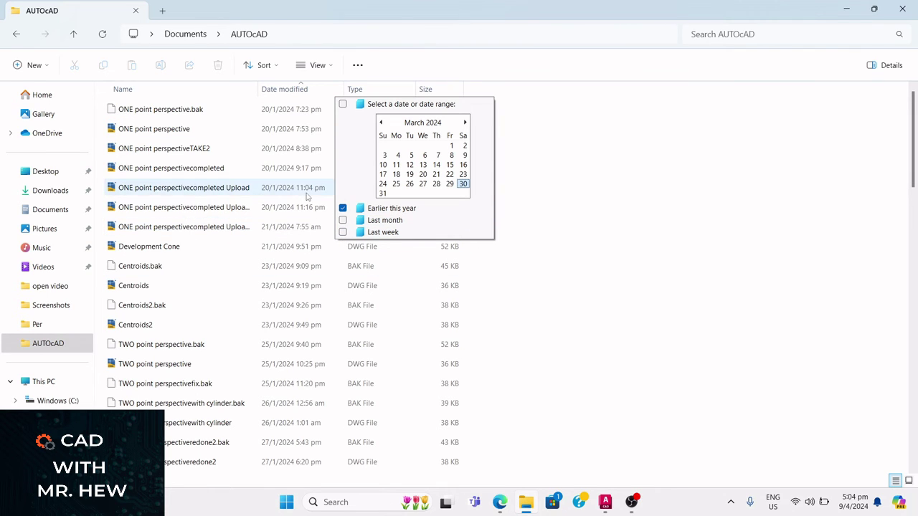
left_click(342, 209)
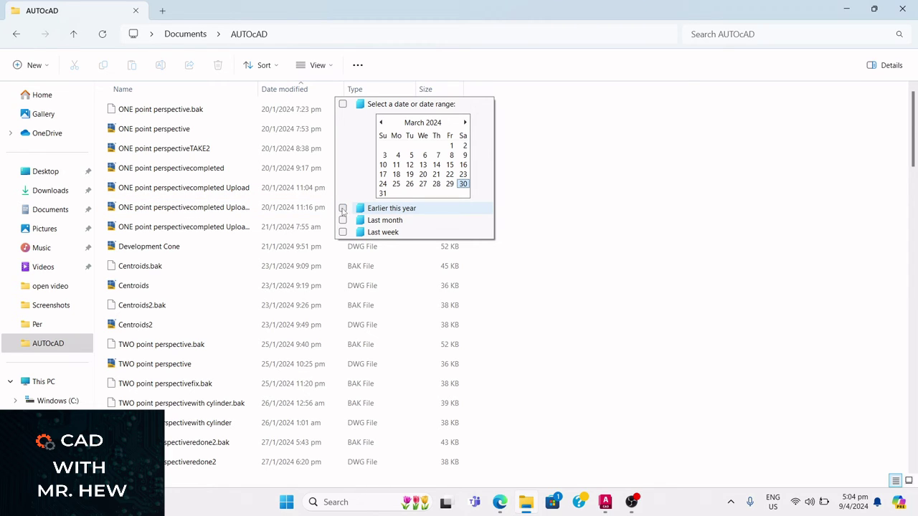
left_click(343, 104)
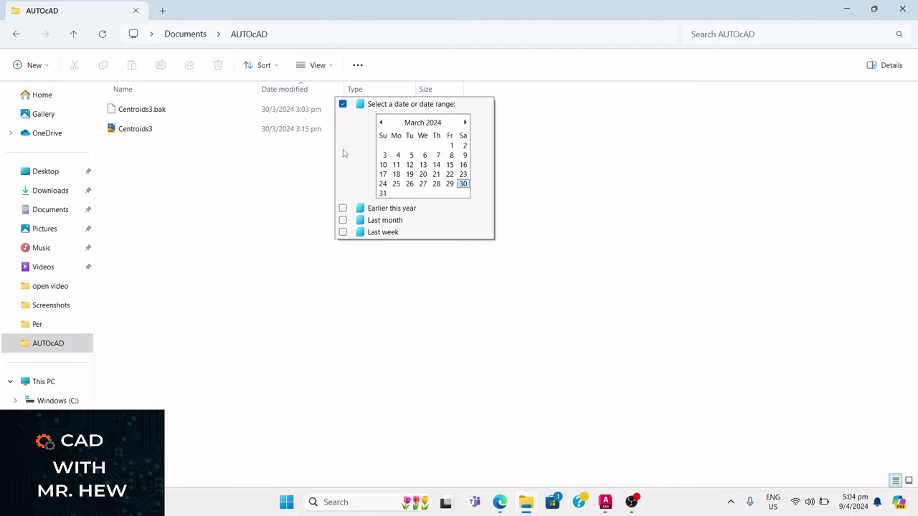
- Try date filters of 9 April, 25 March and 30 March 2024, then clear the filter
left_click(466, 122)
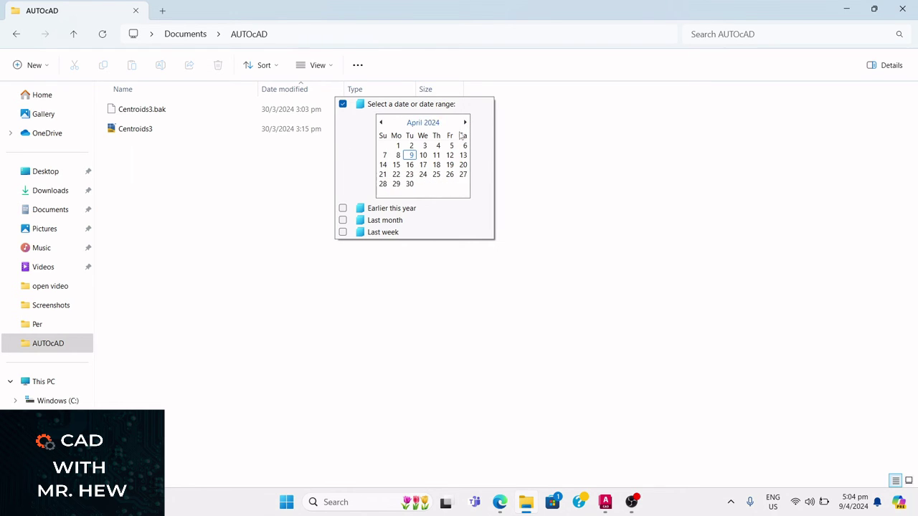
left_click(410, 155)
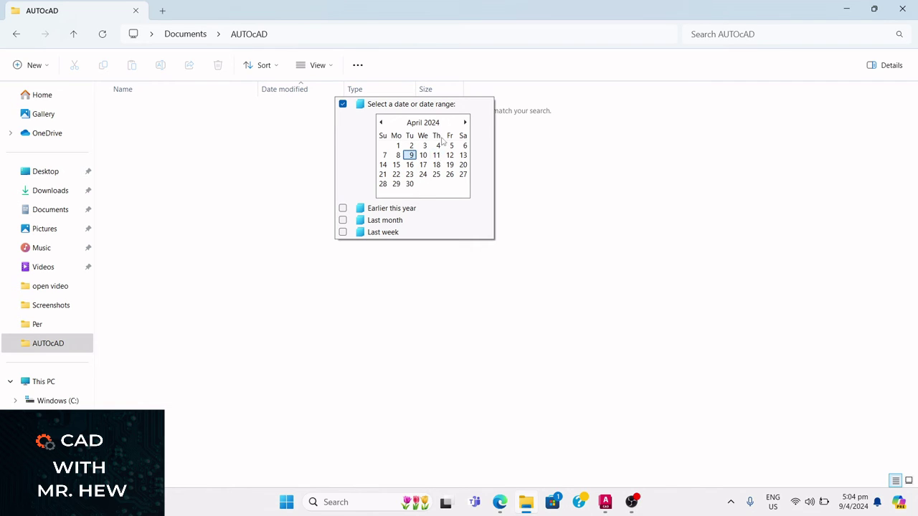
left_click(381, 123)
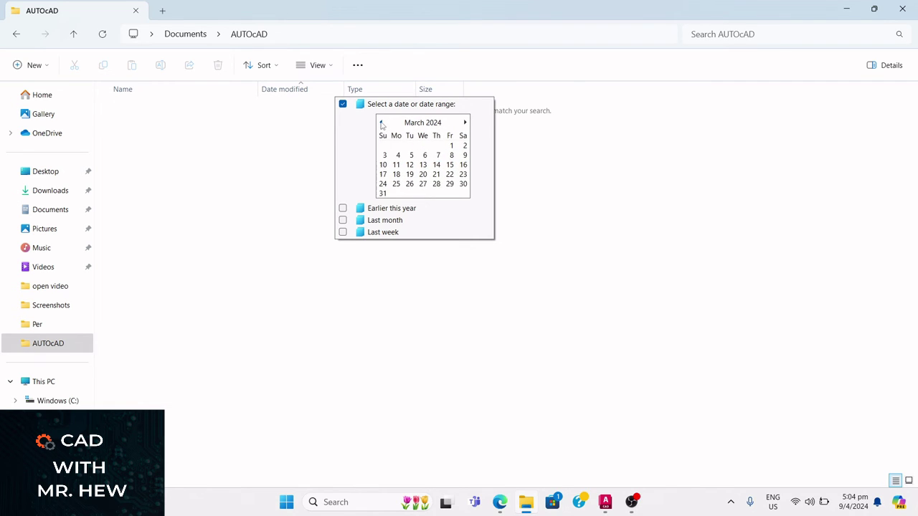
left_click(397, 184)
left_click(463, 185)
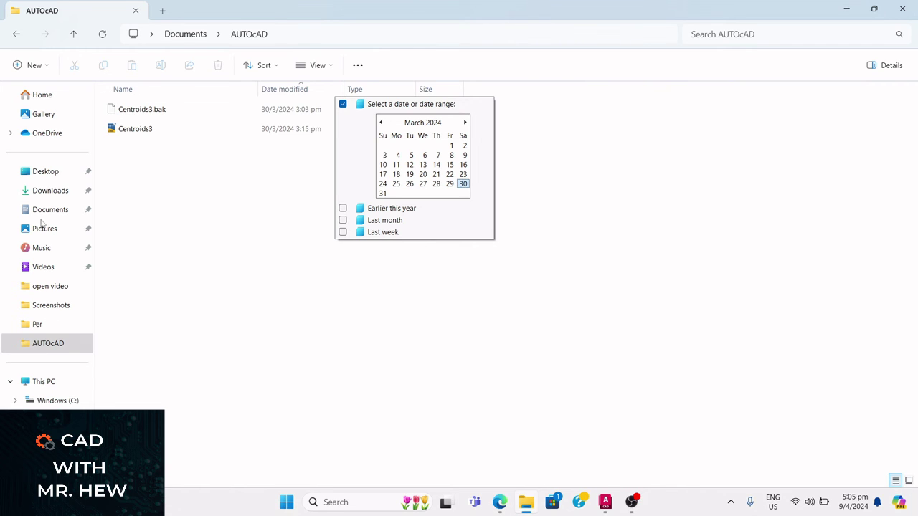
left_click(57, 342)
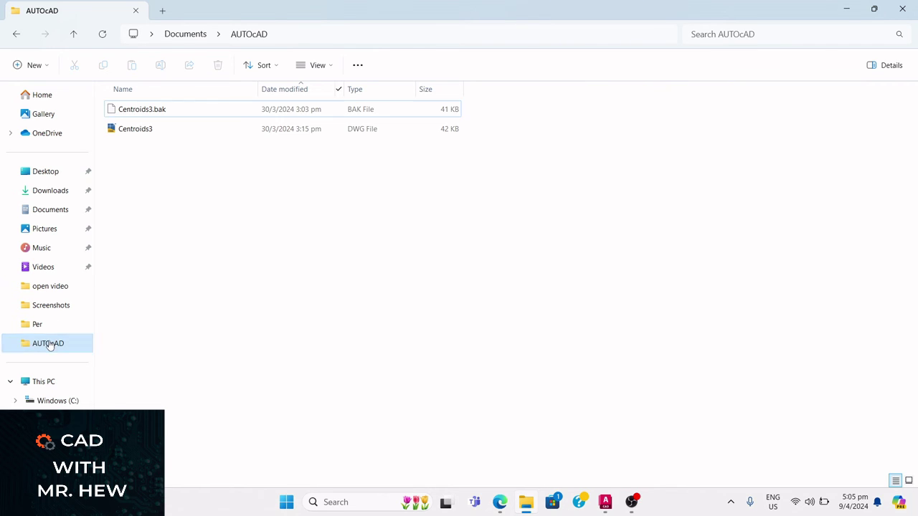
- Search the AUTOcAD folder for 'shoe box' and open the SHOE BOX drawing in AutoCAD
left_click(713, 35)
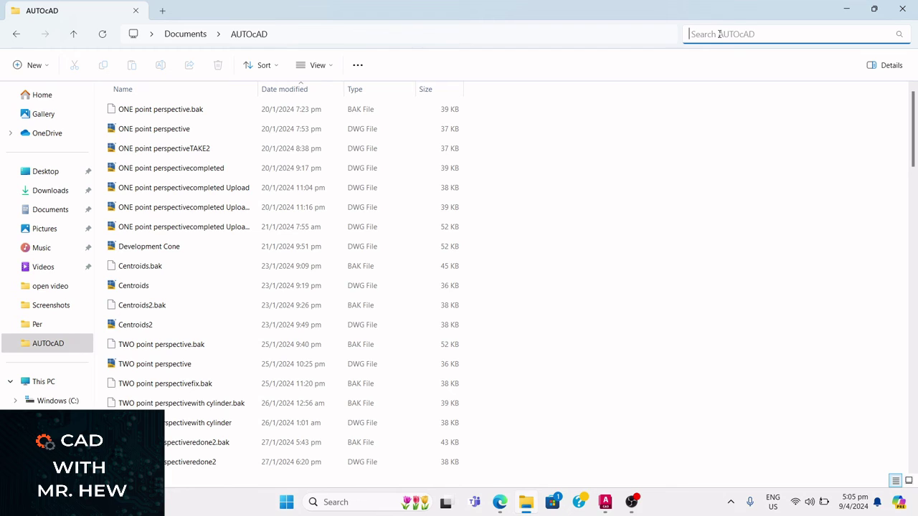
type("shoe")
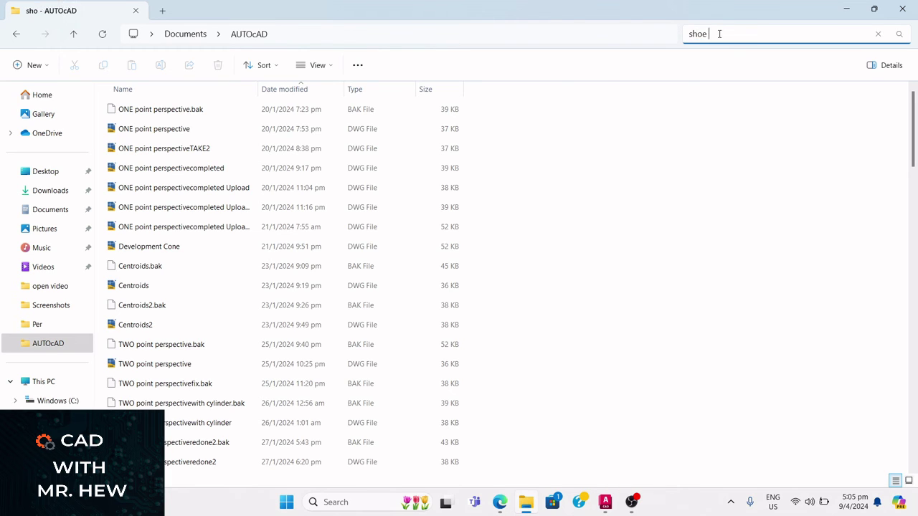
key("BackSpace")
type("box")
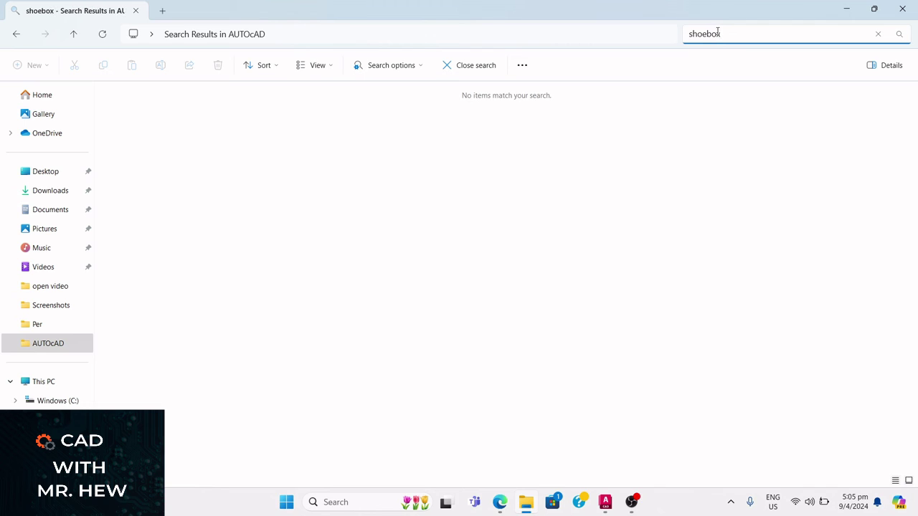
left_click(707, 34)
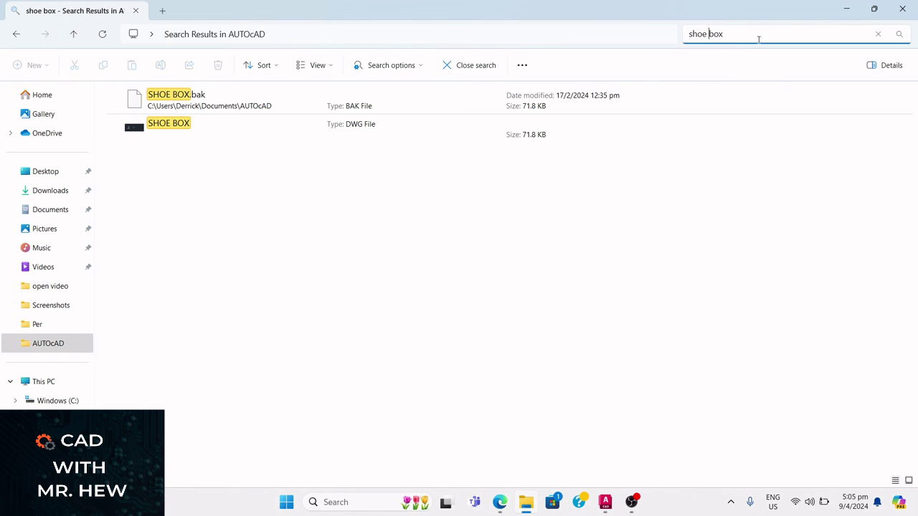
double_click(172, 126)
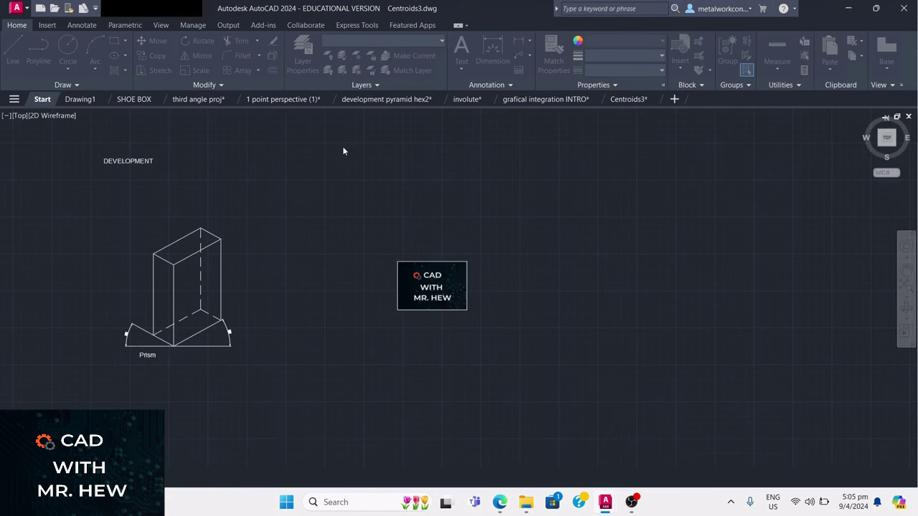
- Search the Start page's recent drawings for 'shoe', then replace it with 'perspective'
left_click(41, 99)
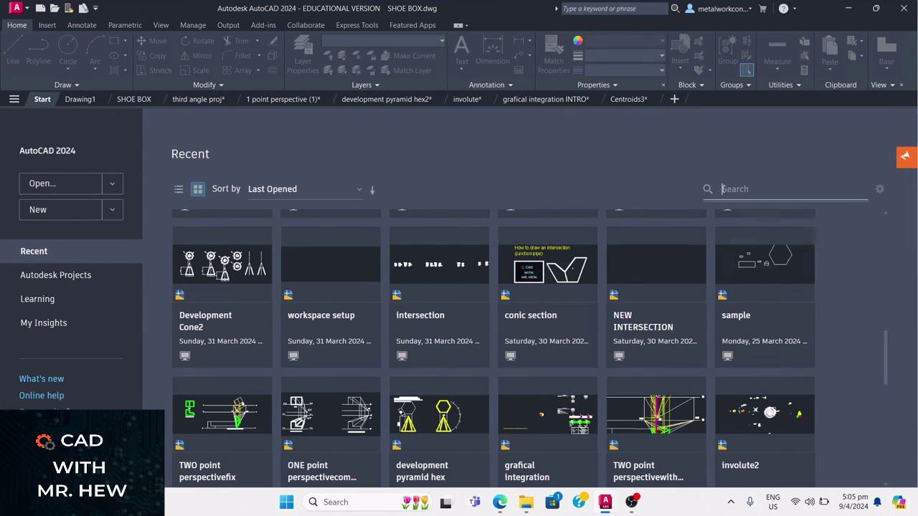
left_click(787, 180)
type("shoe")
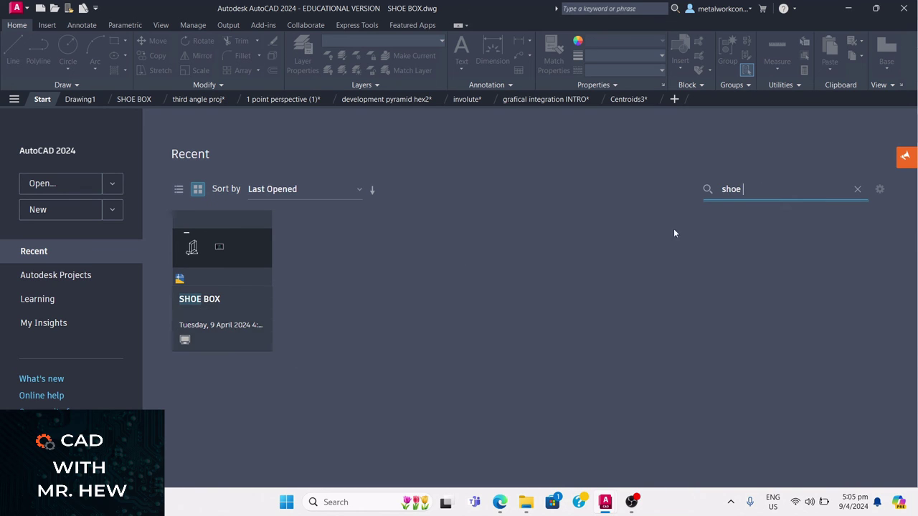
key("BackSpace")
key("BackSpace")
key("BackSpace")
key("BackSpace")
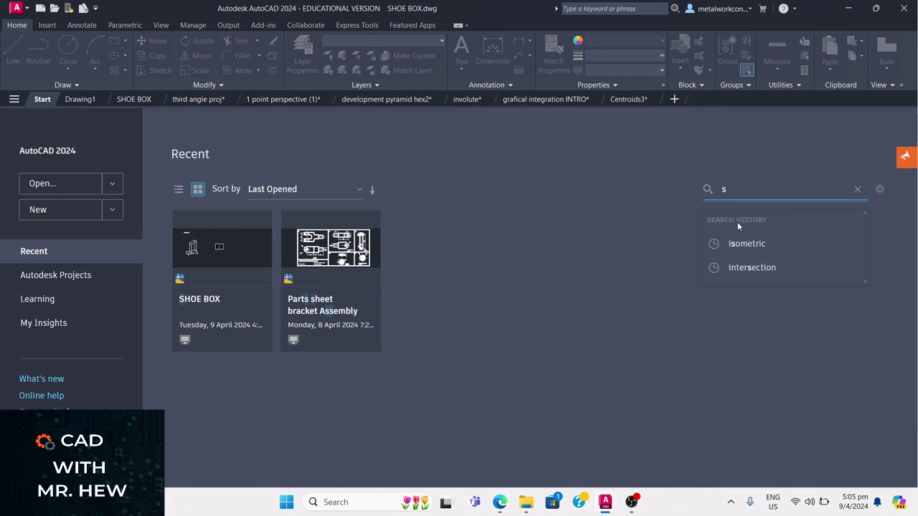
type("pe")
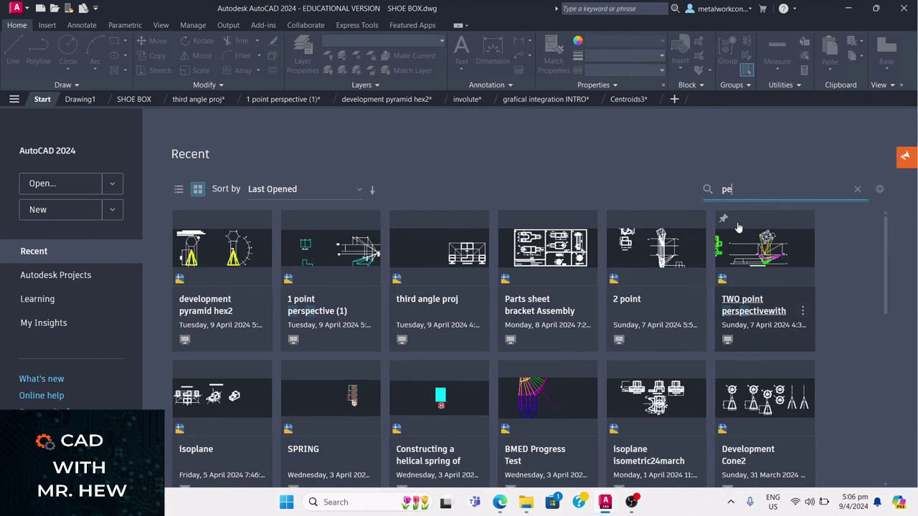
type("rspe")
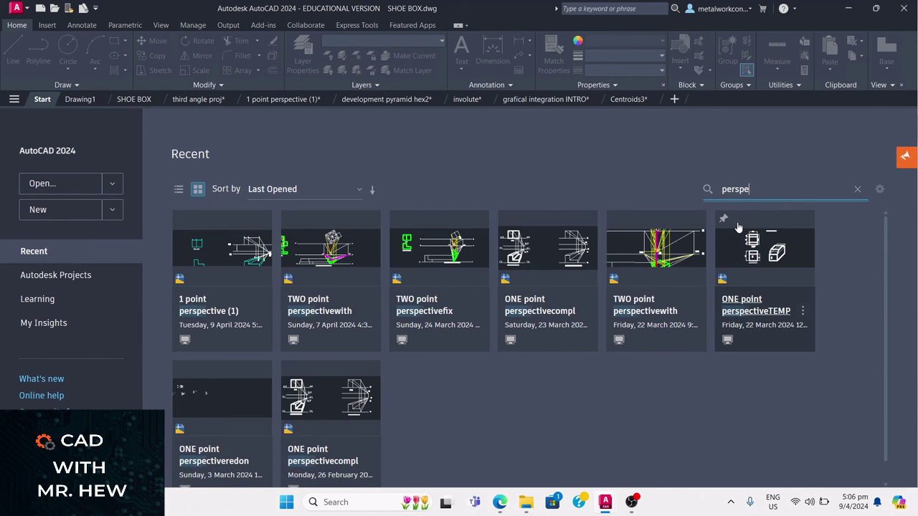
type("ctive")
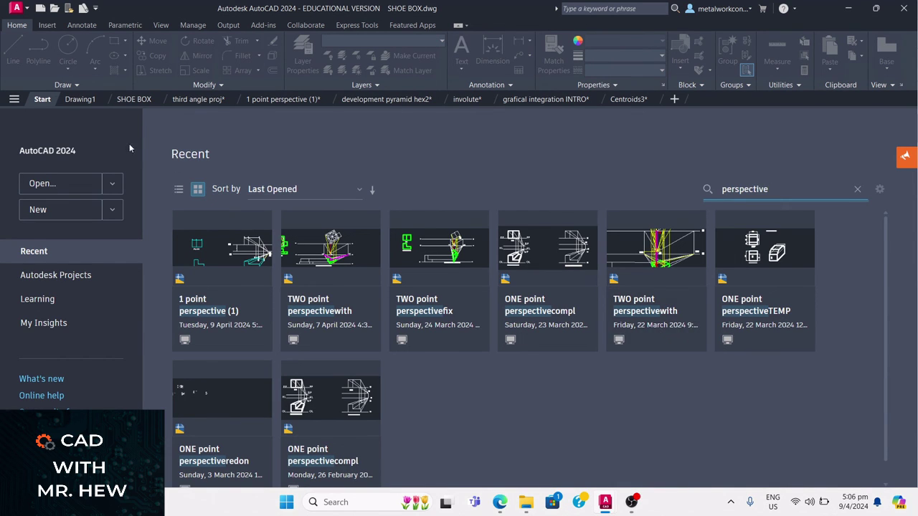
- Bring the empty Drawing1 model space back on screen via its file tab
left_click(75, 101)
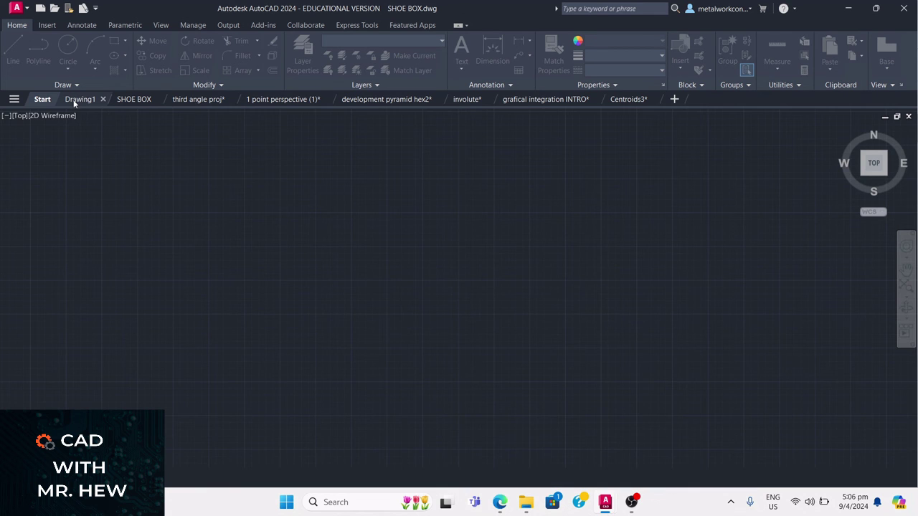